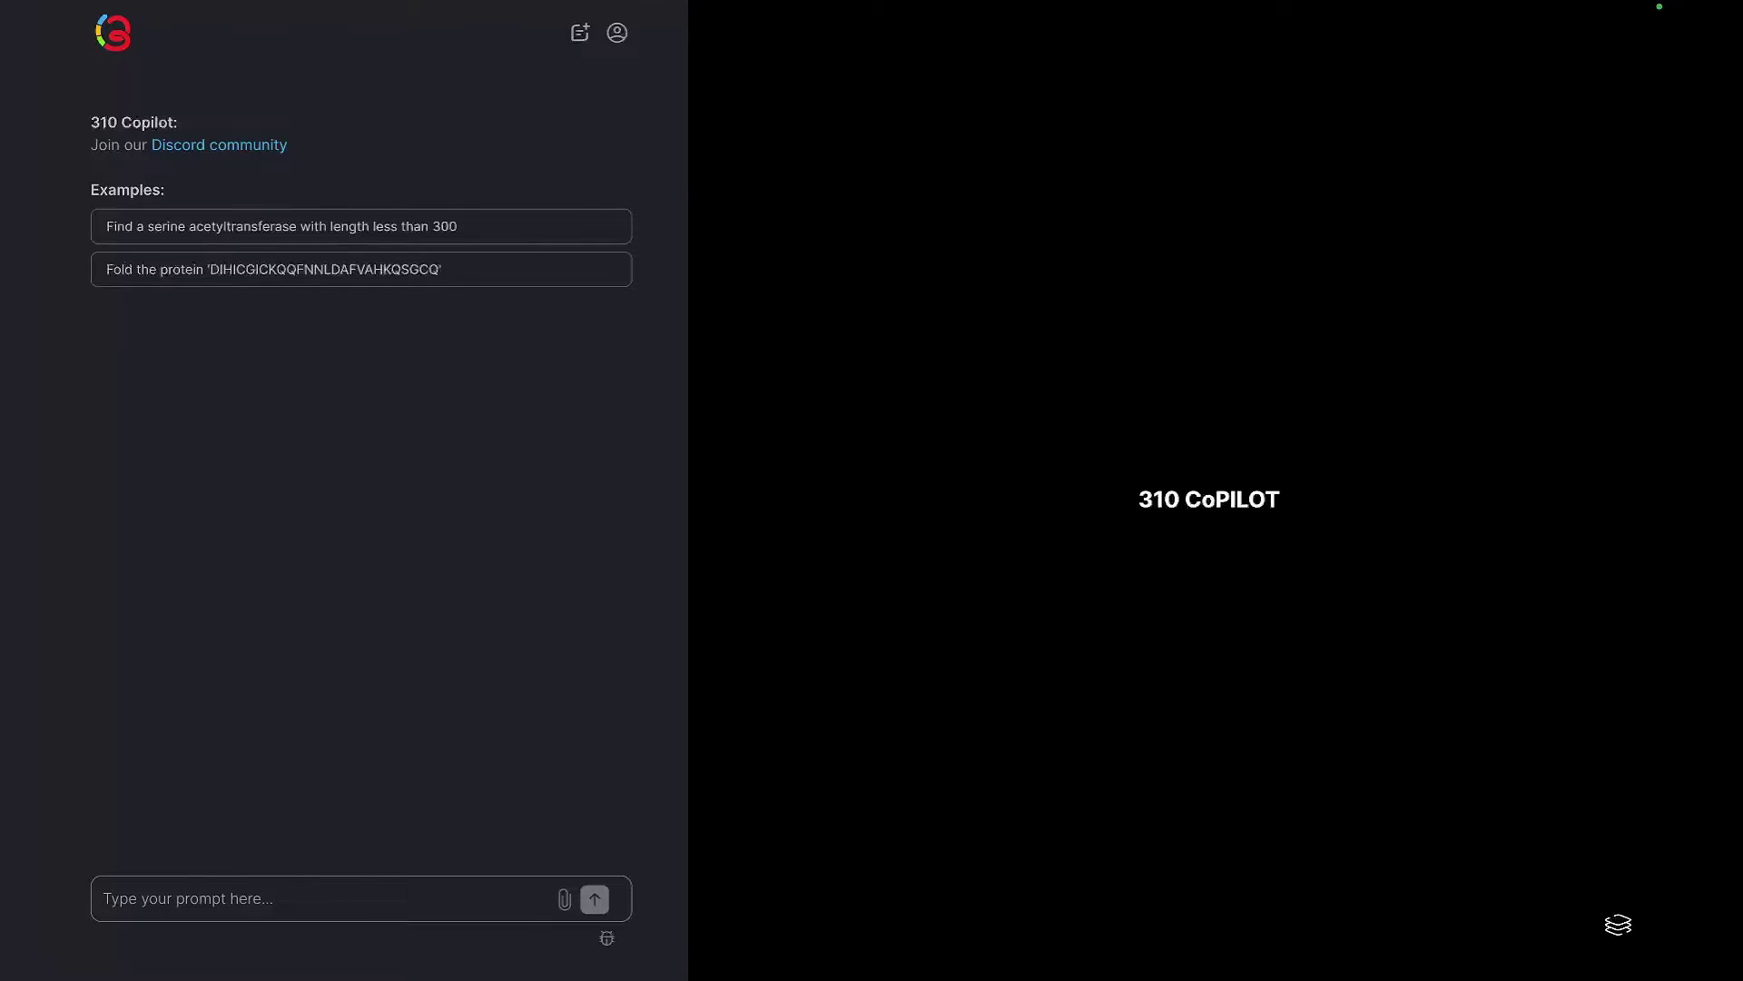
Search 'Find human IL21' to list the top five related proteins and view the second protein's name
{"action": "left_click", "coordinate": [255, 899]}
{"action": "type", "text": "Find hu"}
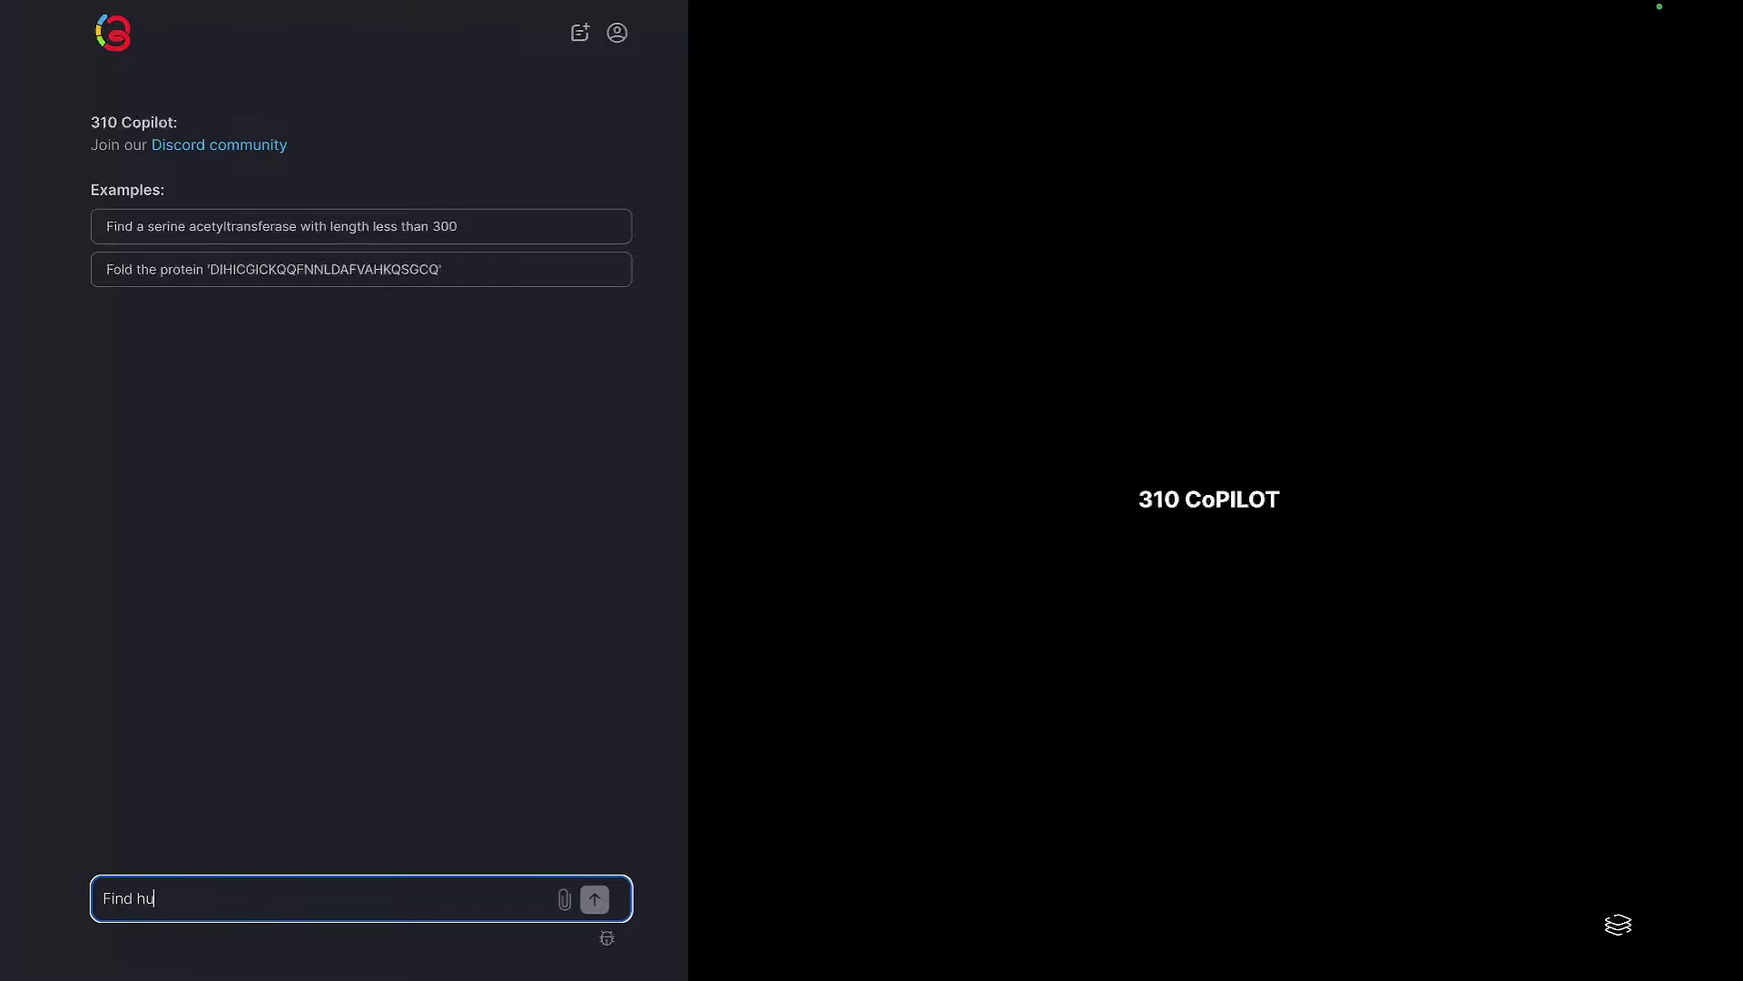
{"action": "type", "text": "man IL21"}
{"action": "key", "text": "Return"}
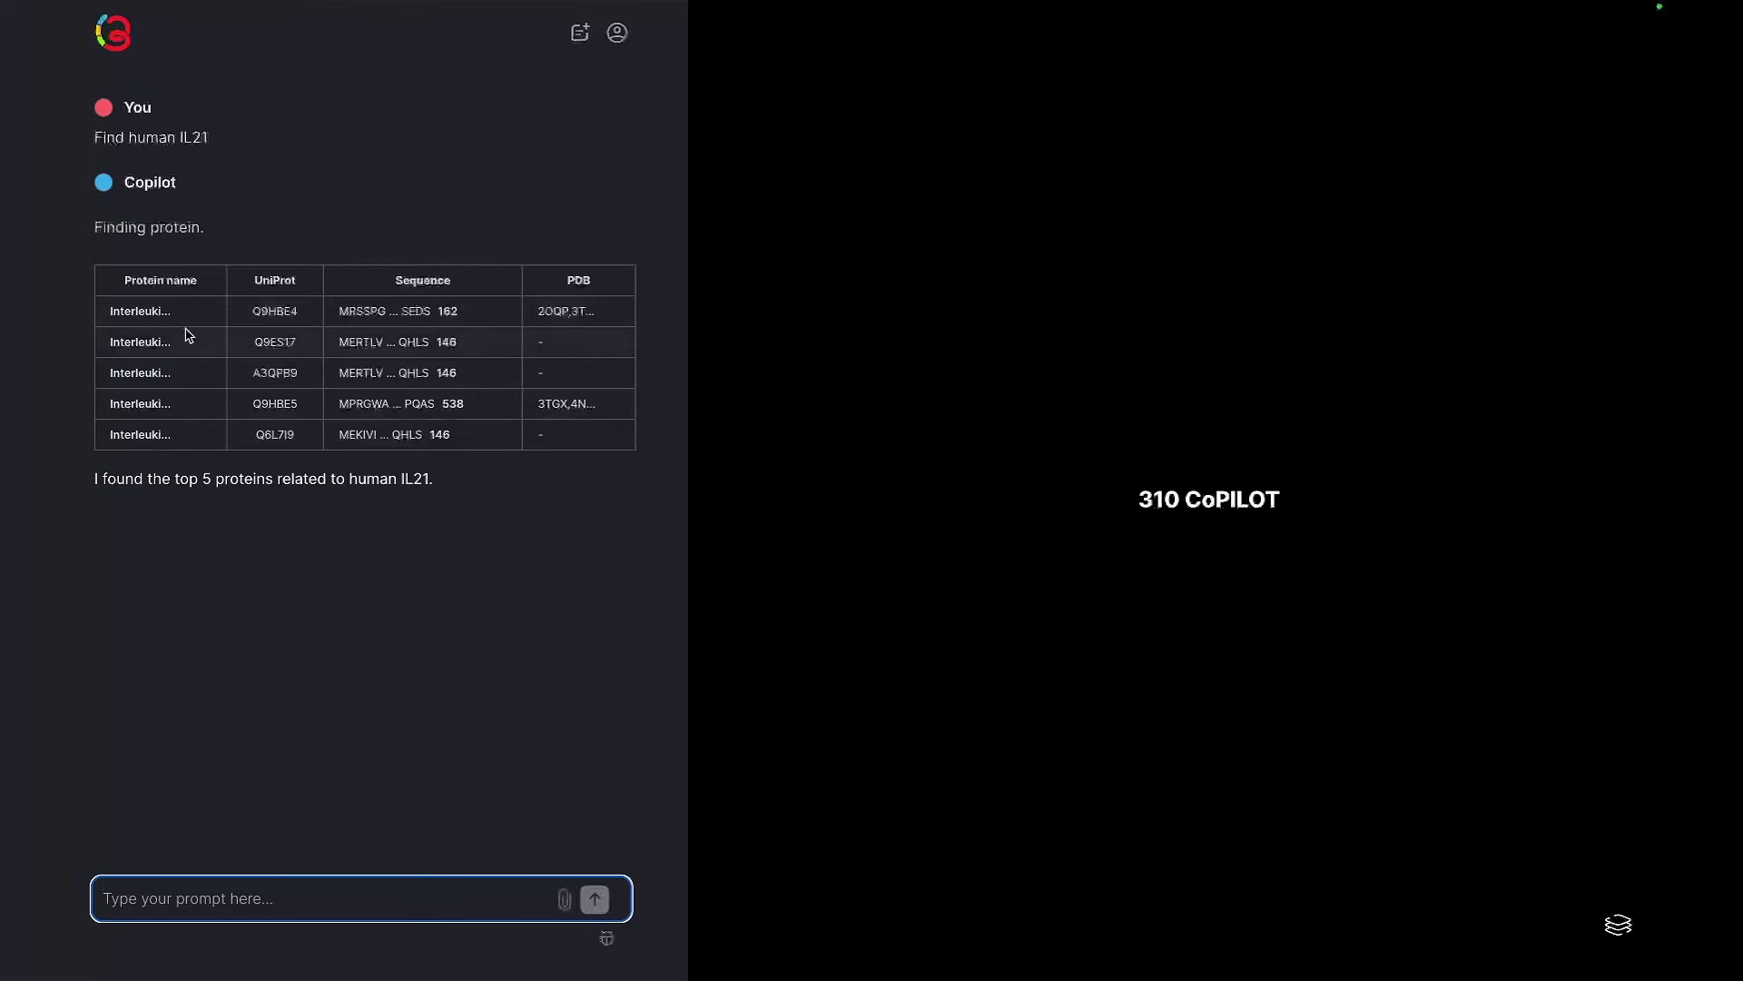
{"action": "left_click", "coordinate": [178, 315]}
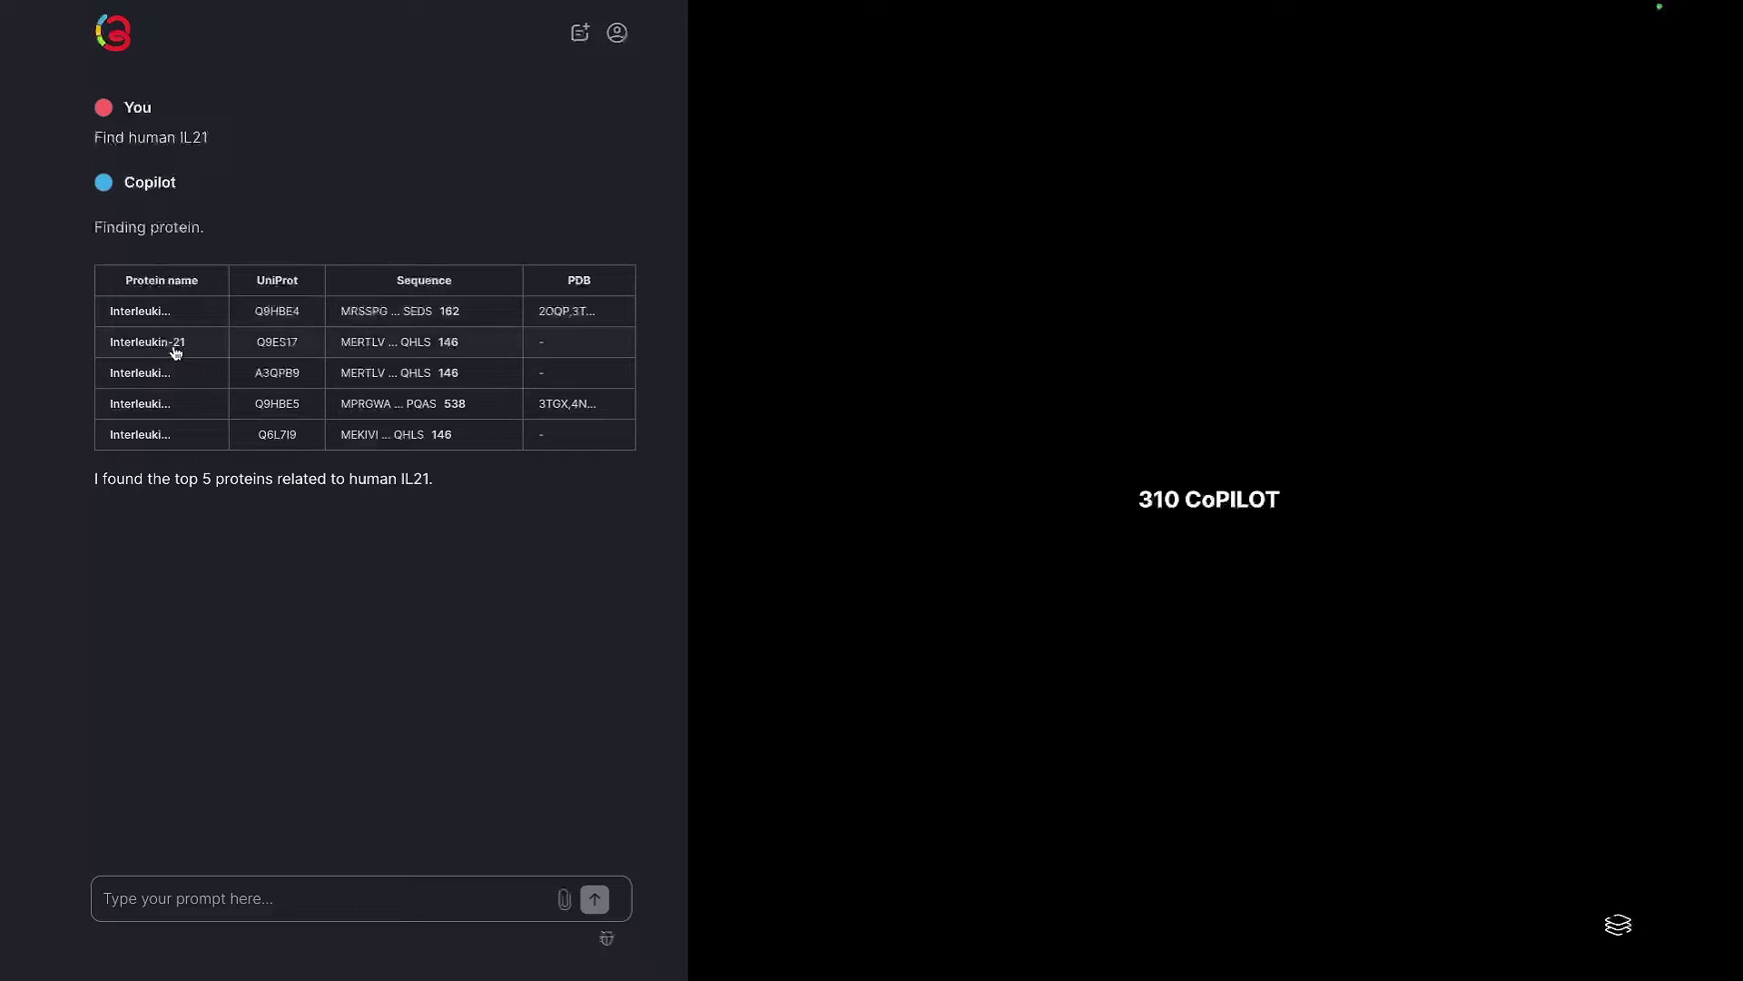
{"action": "left_click", "coordinate": [253, 898]}
Ask the copilot to predict the second protein's structure, giving Q9ES17 with pLDDT 67.0
{"action": "type", "text": "P"}
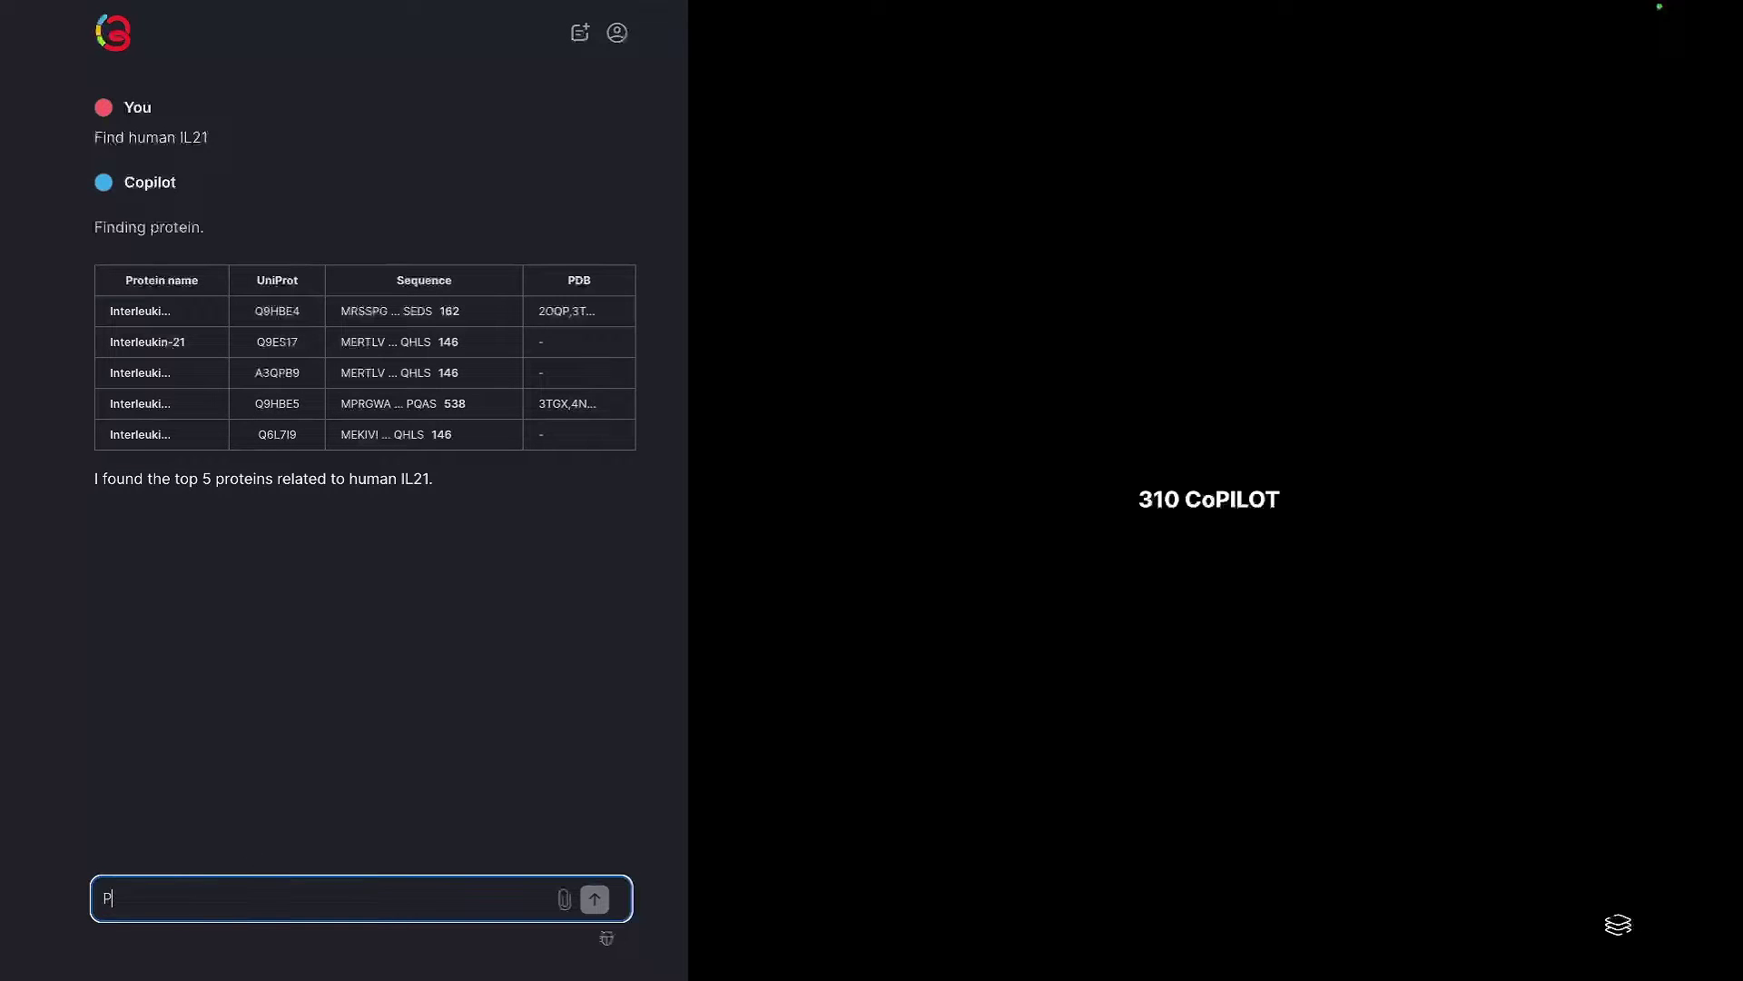
{"action": "type", "text": "redict the structure of "}
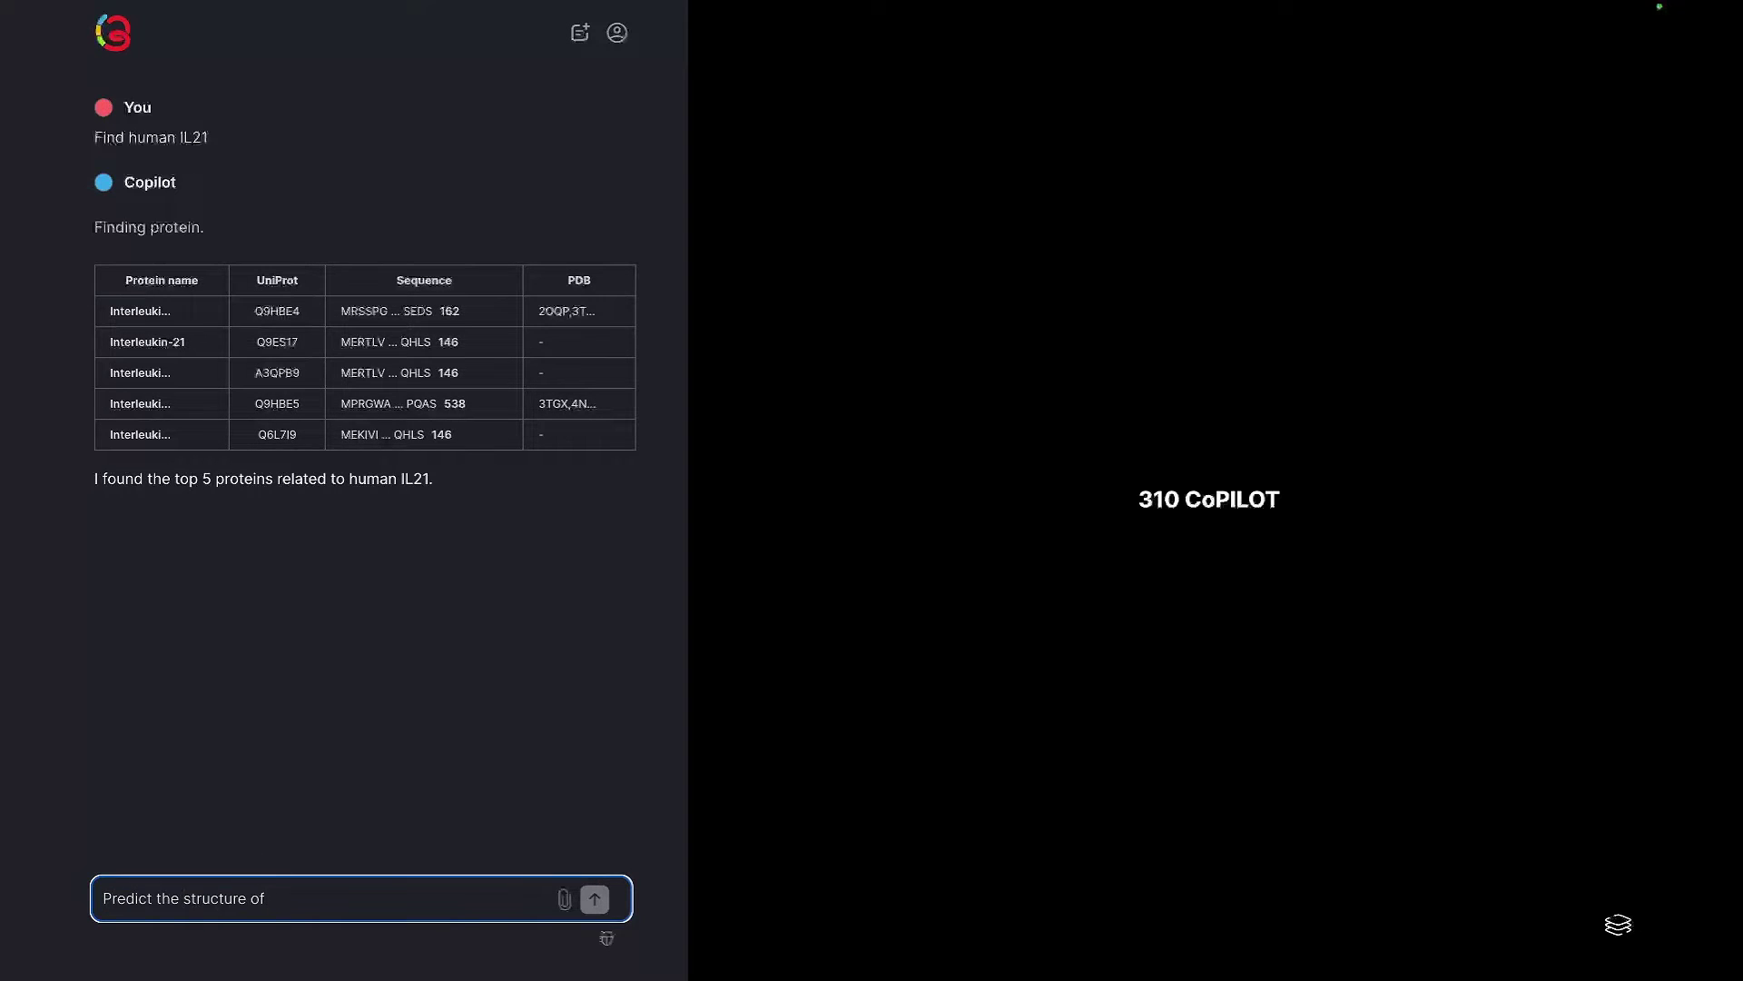
{"action": "type", "text": "the second one"}
{"action": "key", "text": "Return"}
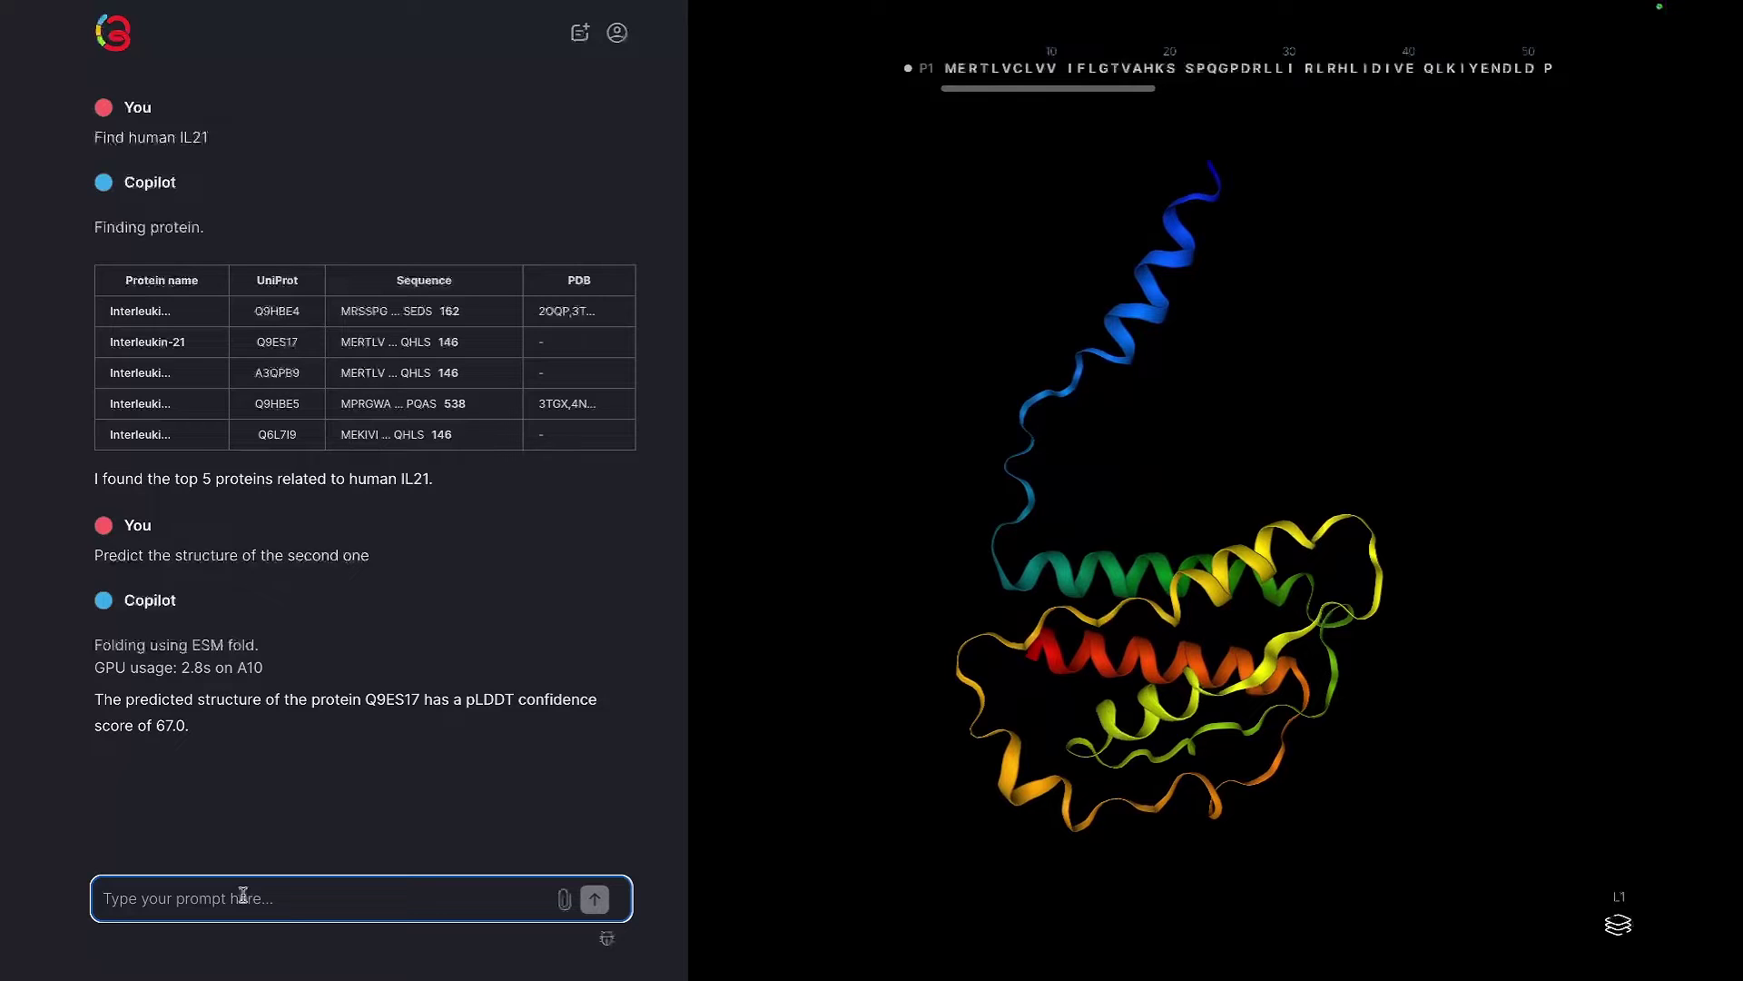
Request a ProteinMPNN design of P1 at temperature 0.1, producing design P2 scoring 1.19
{"action": "type", "text": "Use ProteinMPNN to design"}
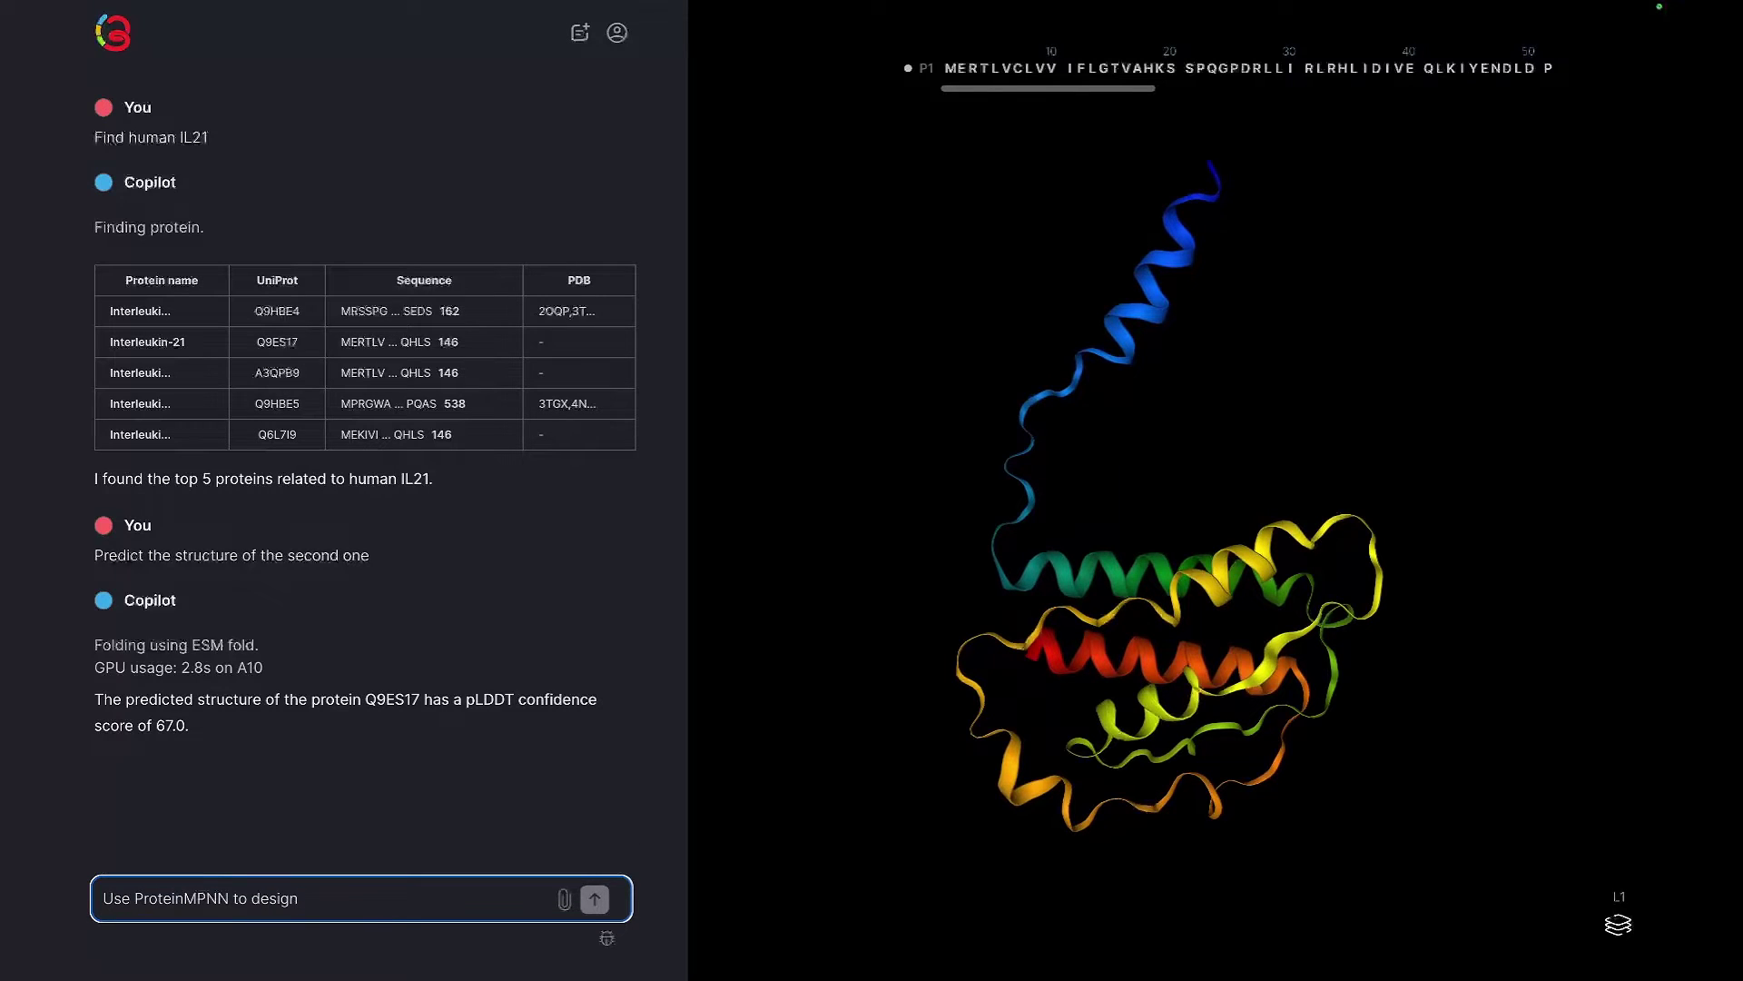
{"action": "type", "text": " P1 with a temperature of 0.1"}
{"action": "key", "text": "Return"}
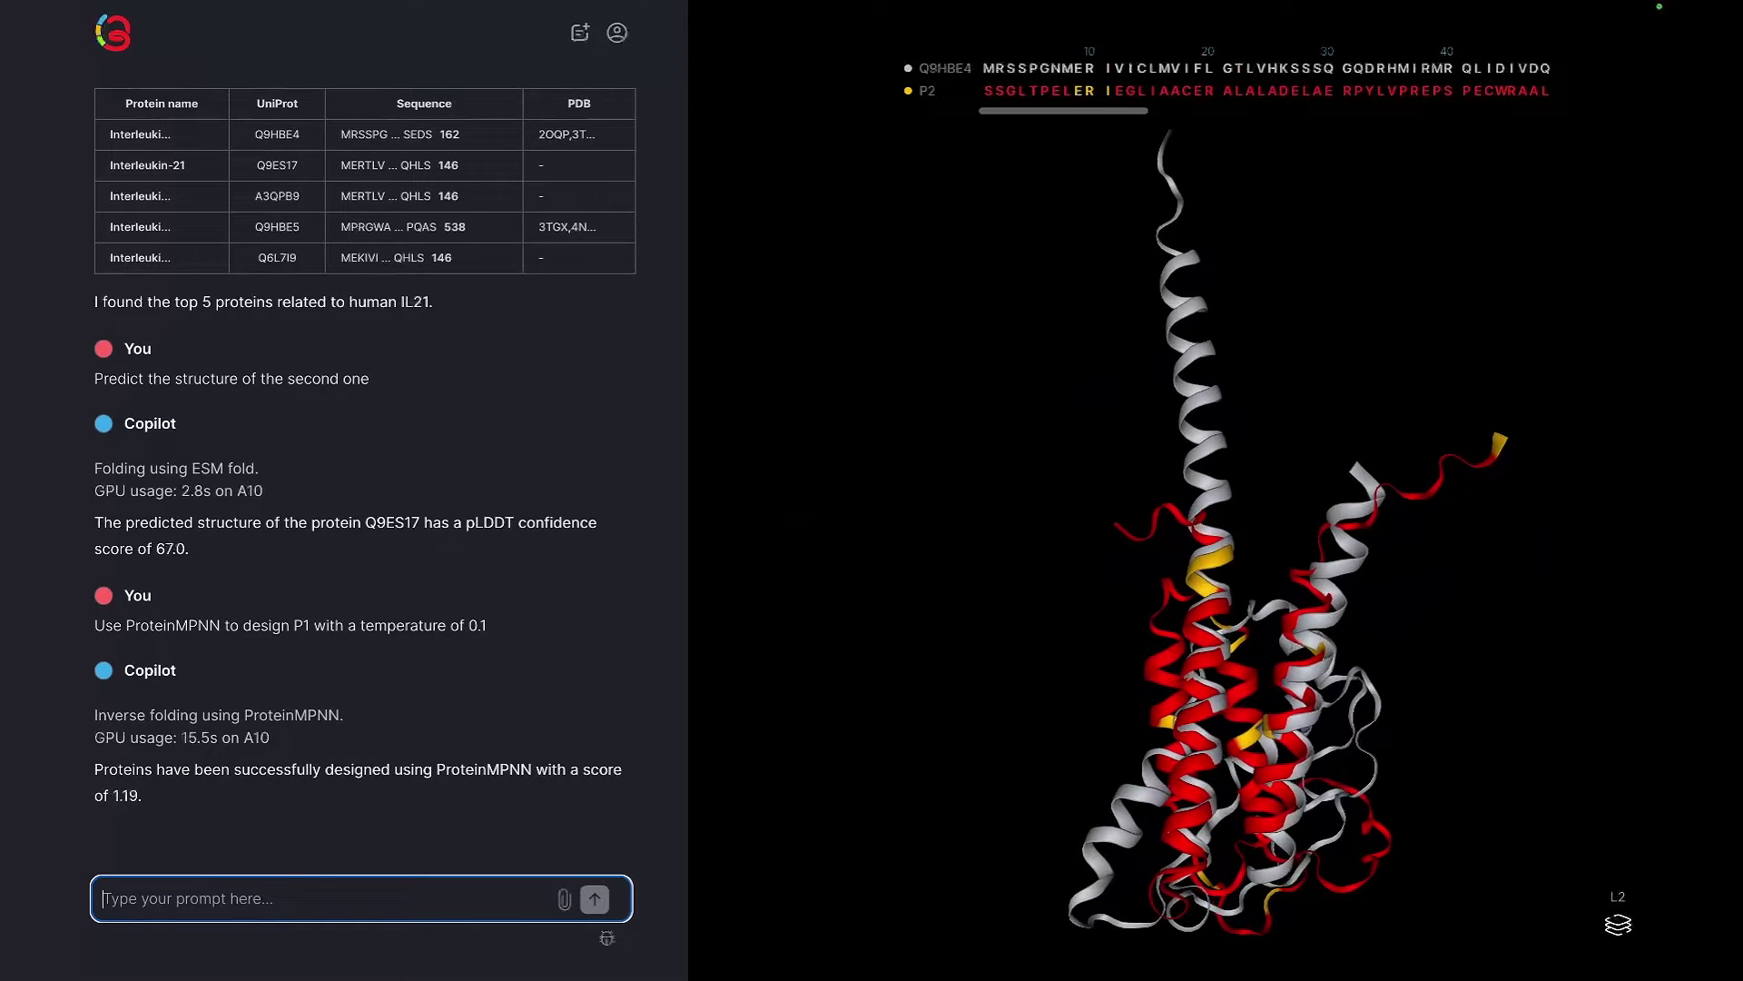
{"action": "left_click", "coordinate": [1083, 769]}
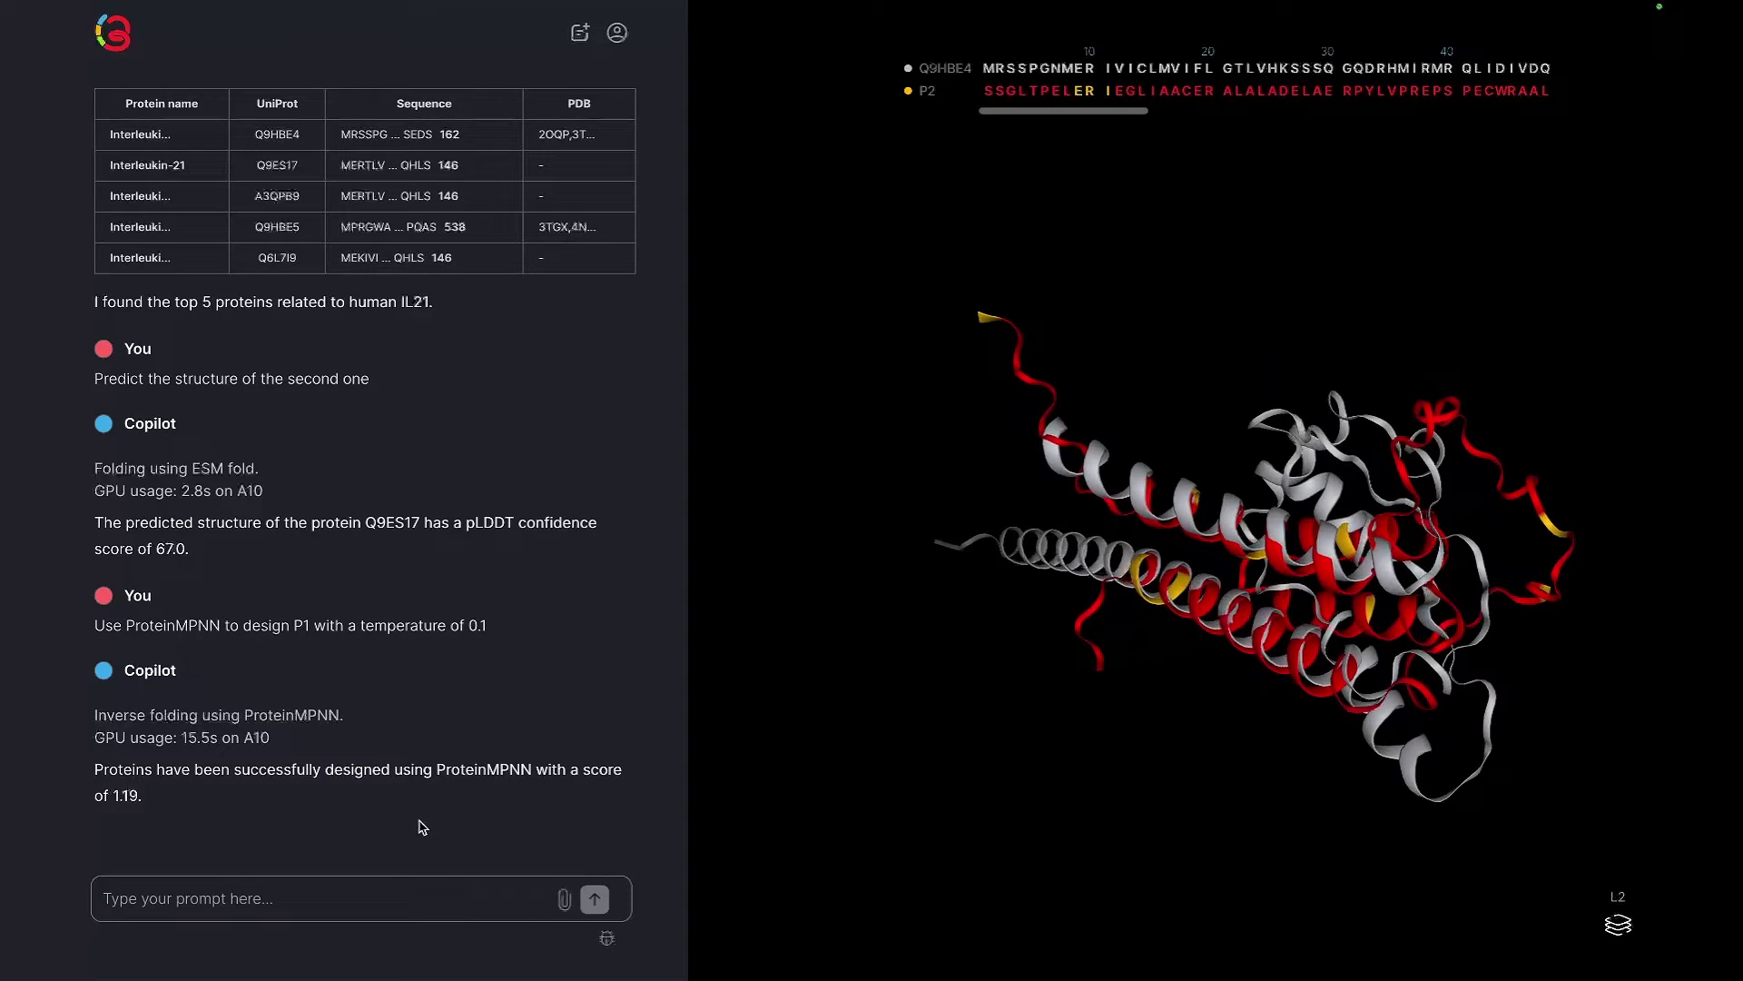
Upload 3tgx_A.pdb from the Desktop as structure U1
{"action": "left_click", "coordinate": [563, 899]}
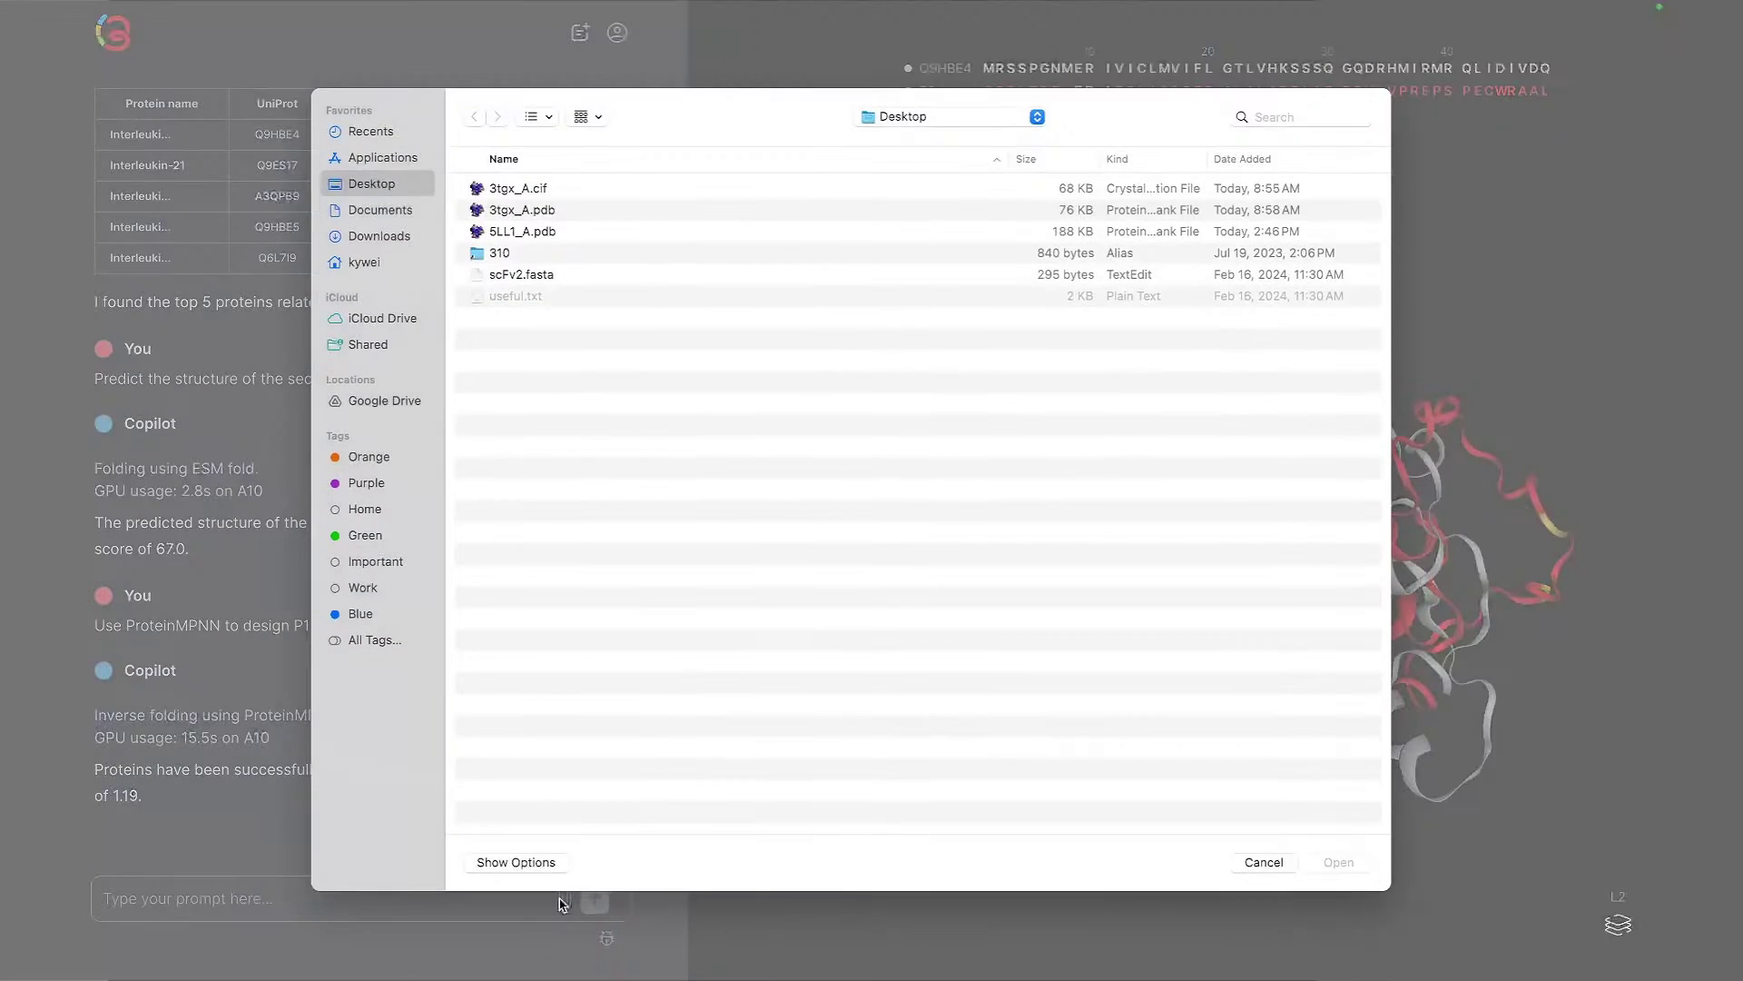
{"action": "double_click", "coordinate": [525, 211]}
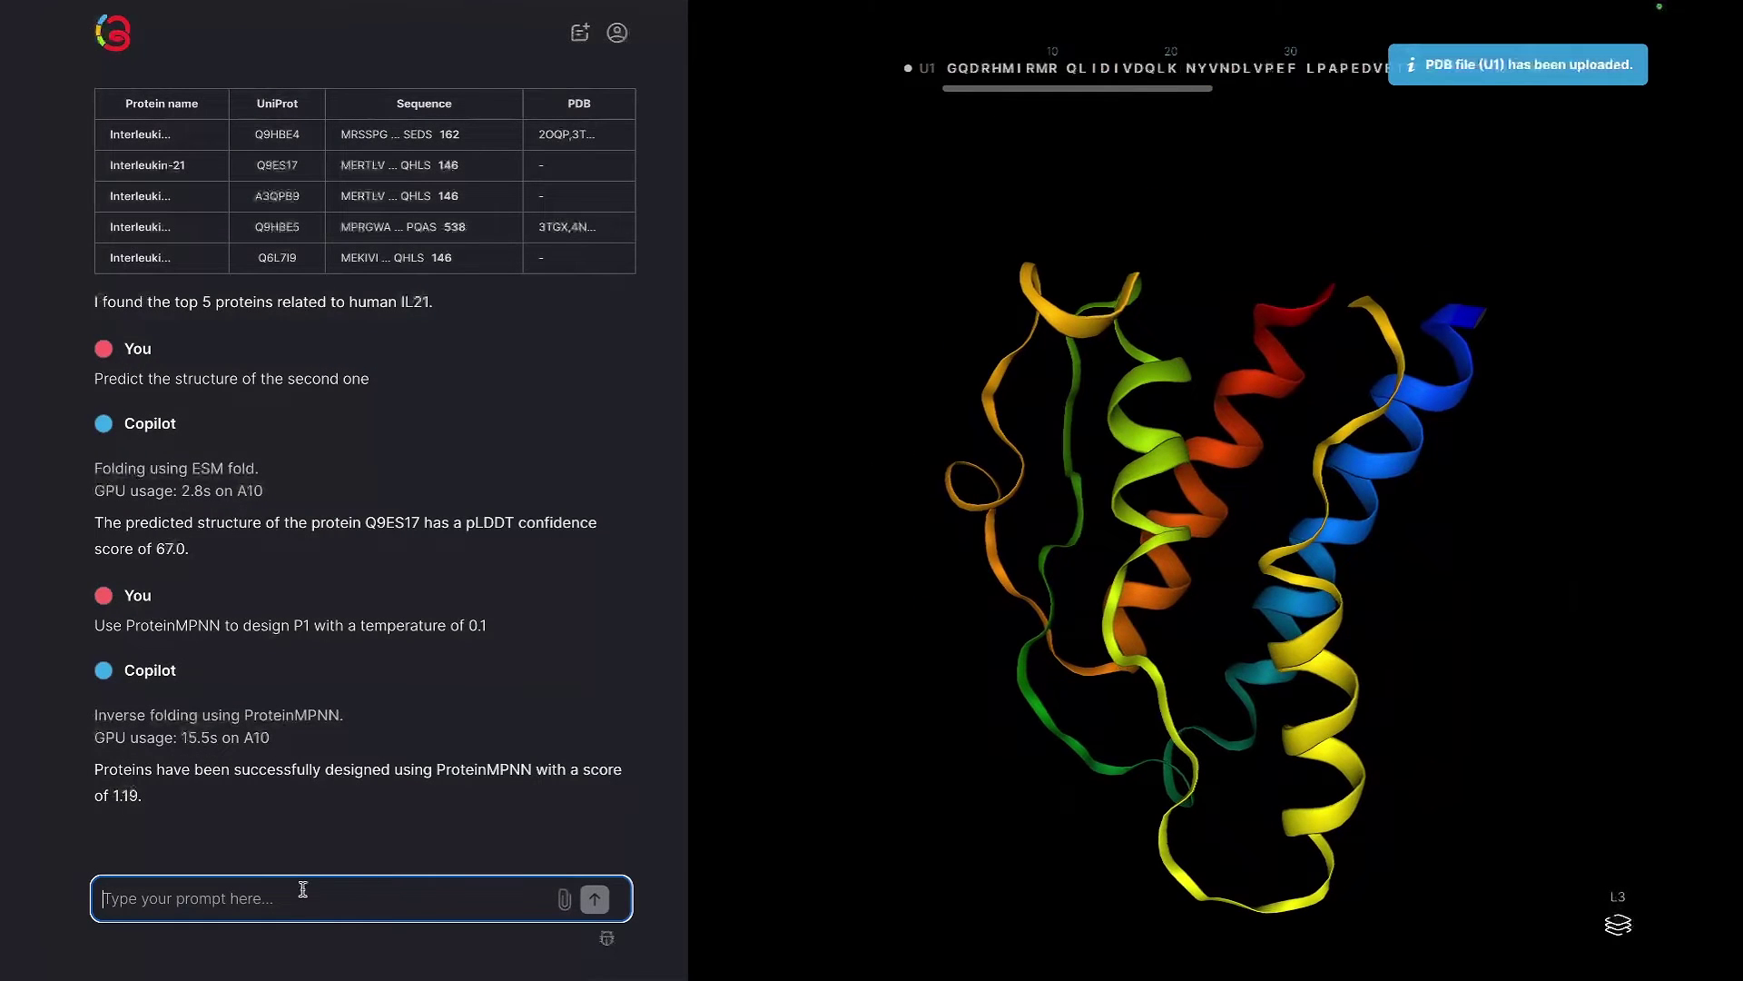
Request ProteinMPNN inverse folding of U1, yielding design P3 with score 1.95
{"action": "type", "text": "Us"}
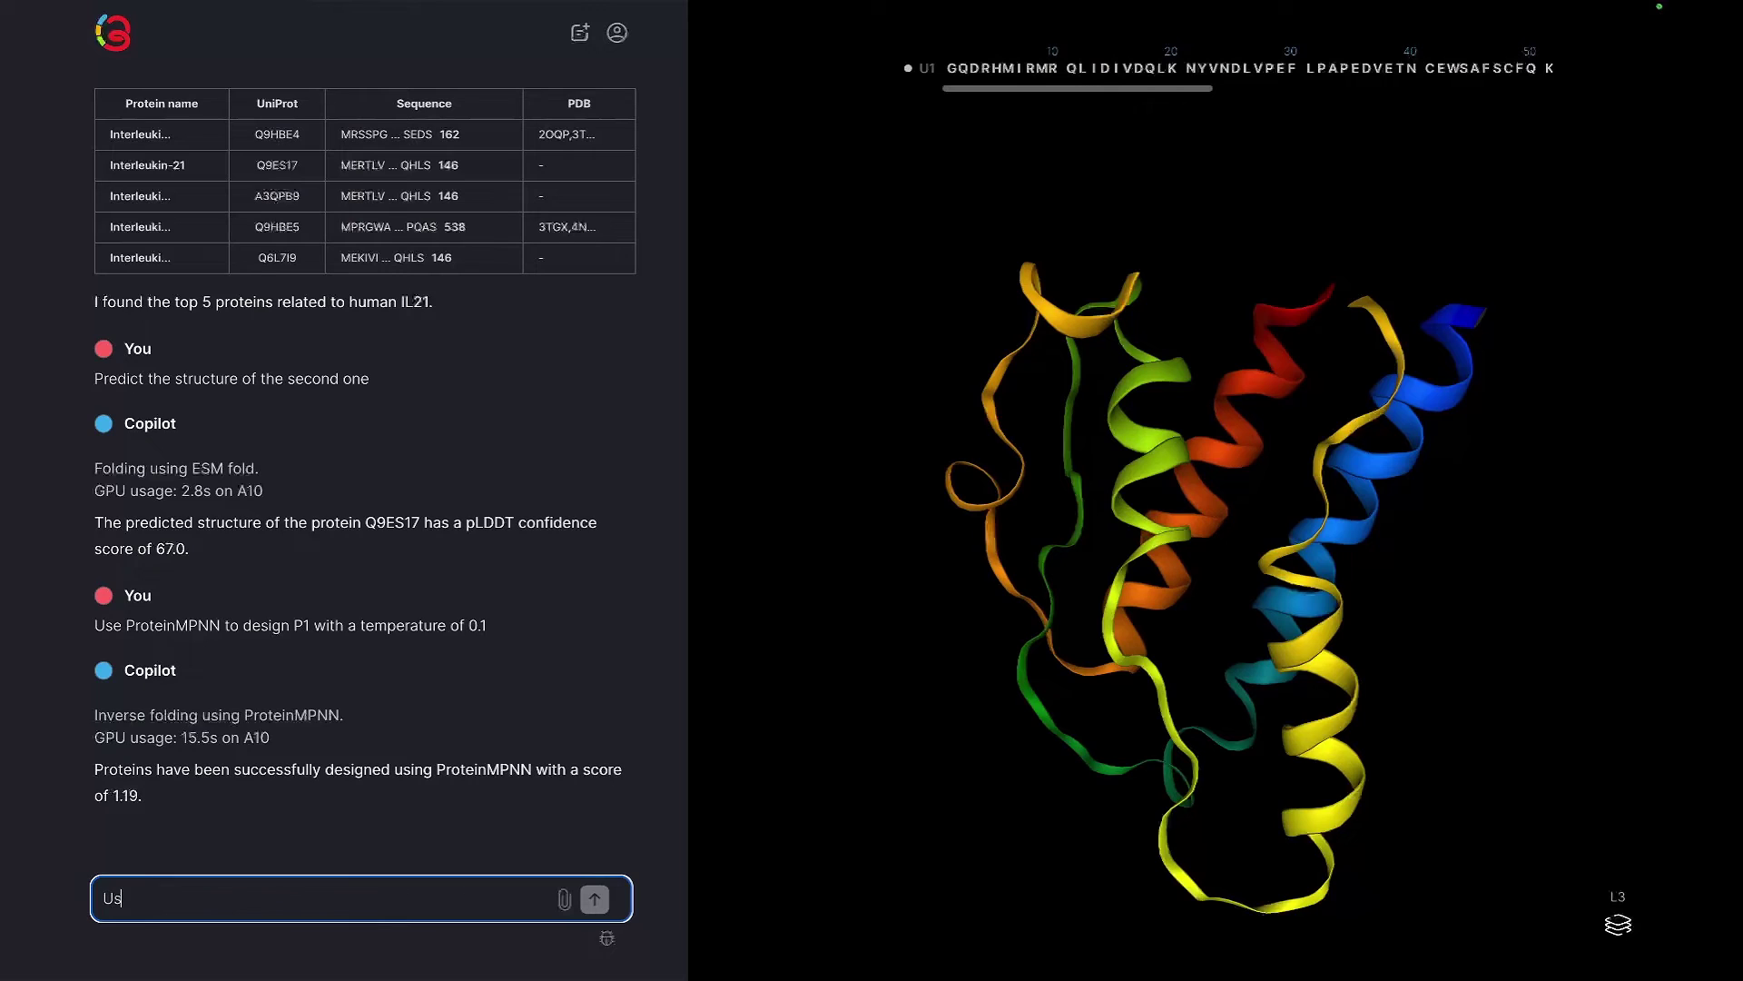
{"action": "type", "text": "e ProteinMPNN to inverse fold U1"}
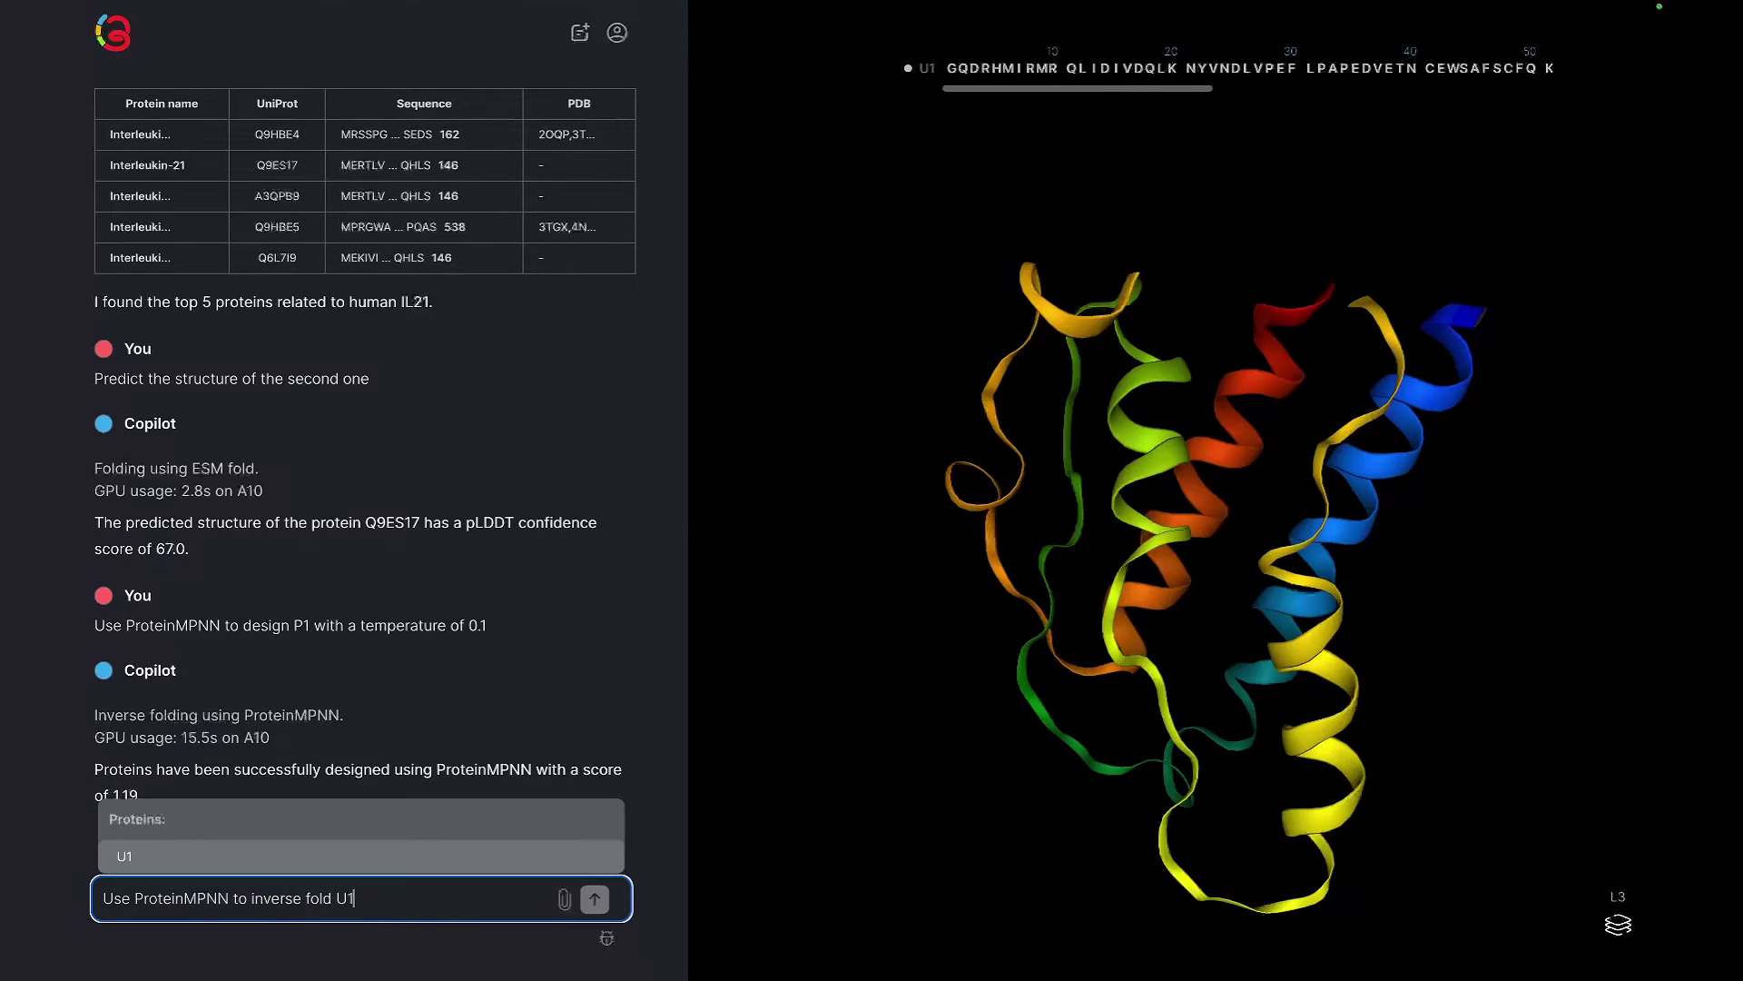
{"action": "key", "text": "Return"}
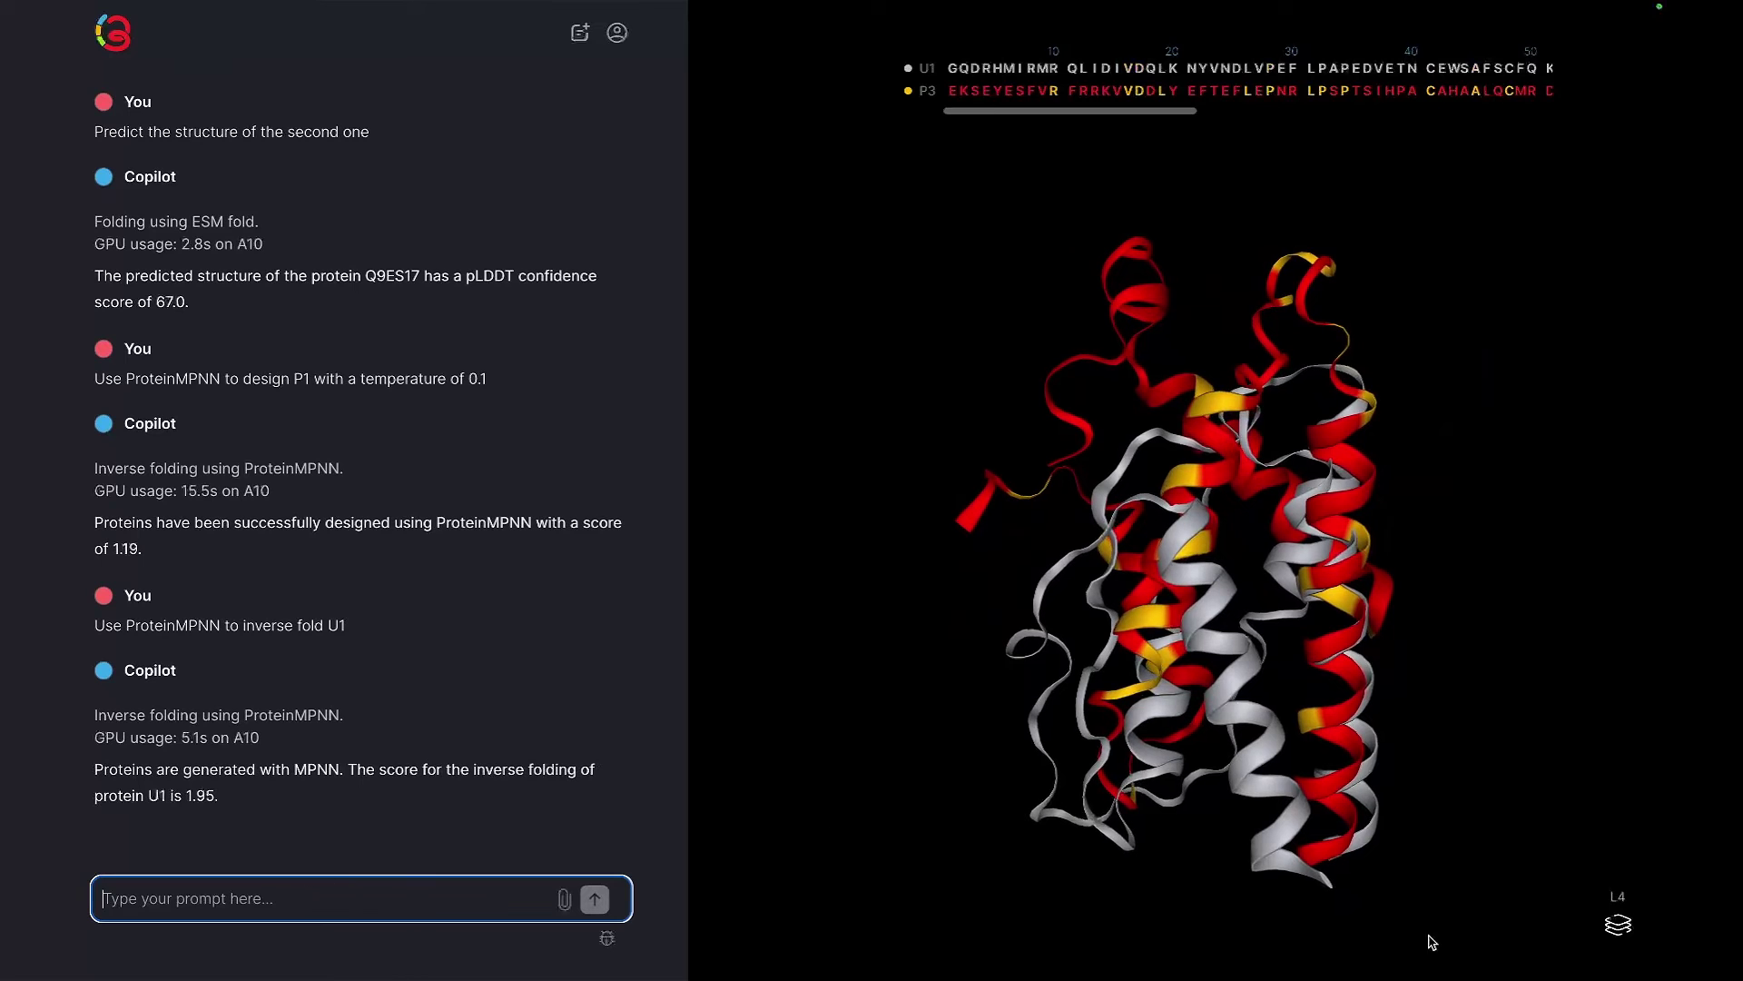
{"action": "left_click", "coordinate": [1614, 924]}
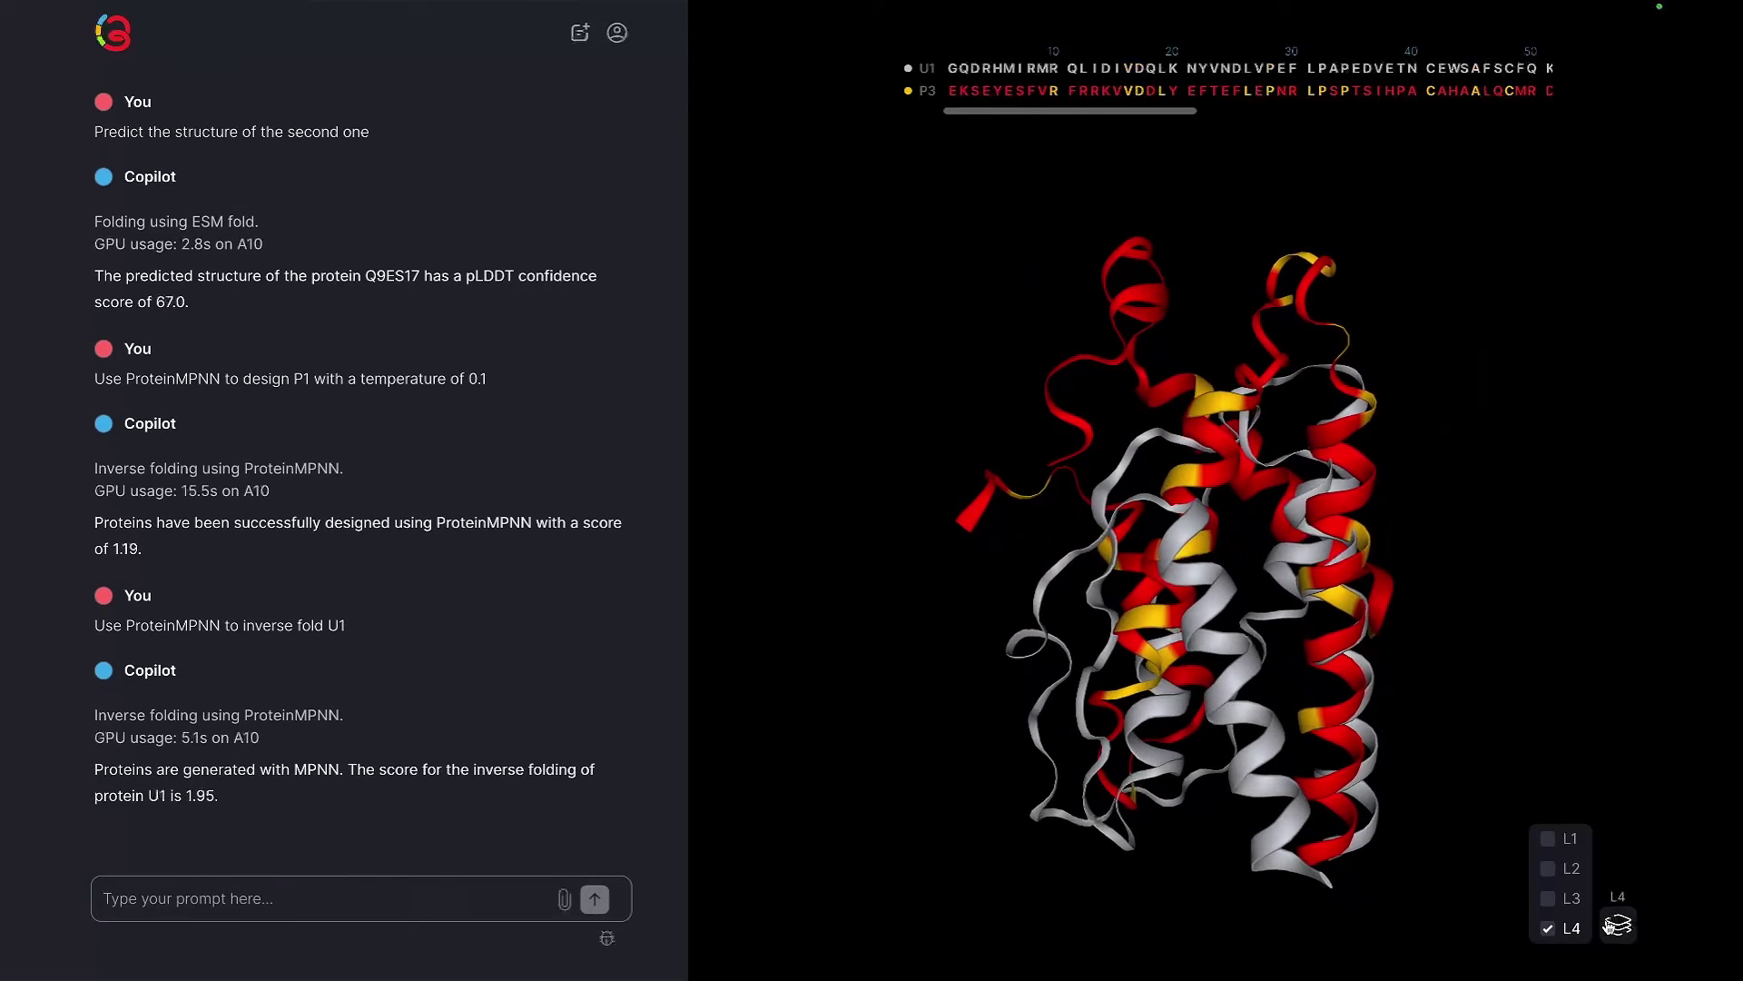
{"action": "left_click", "coordinate": [1550, 851]}
{"action": "left_click", "coordinate": [1618, 925]}
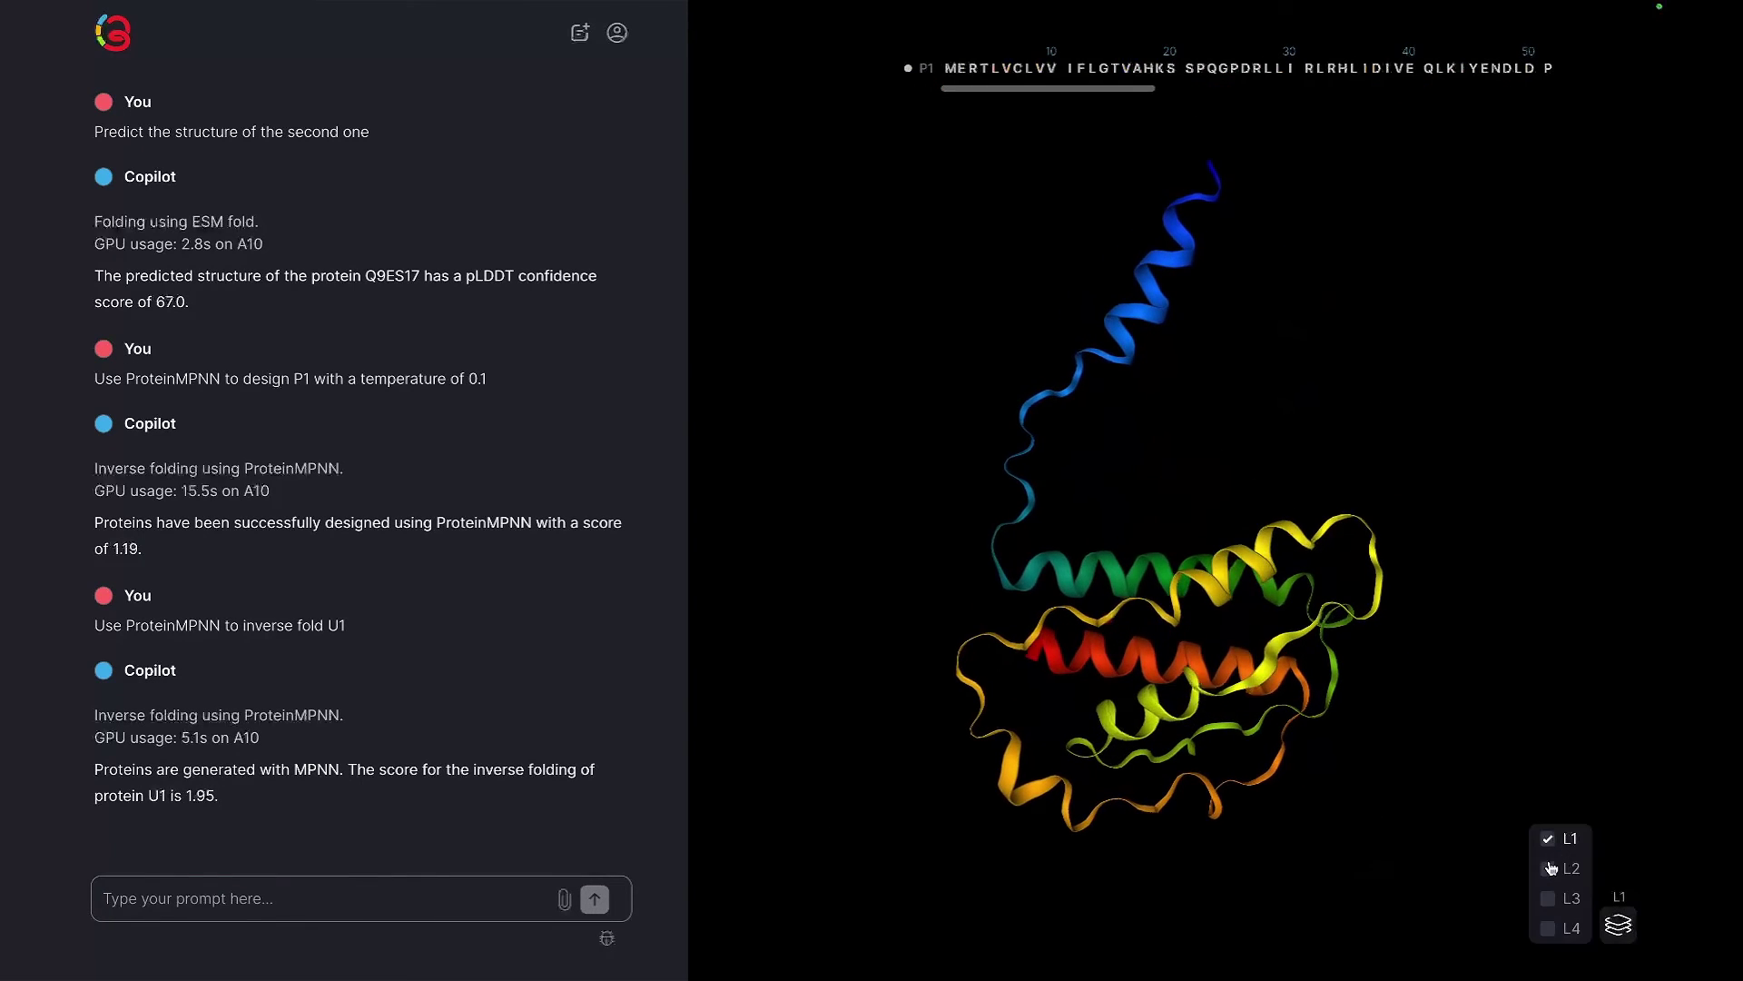
{"action": "left_click", "coordinate": [1551, 869]}
{"action": "left_click", "coordinate": [1619, 926]}
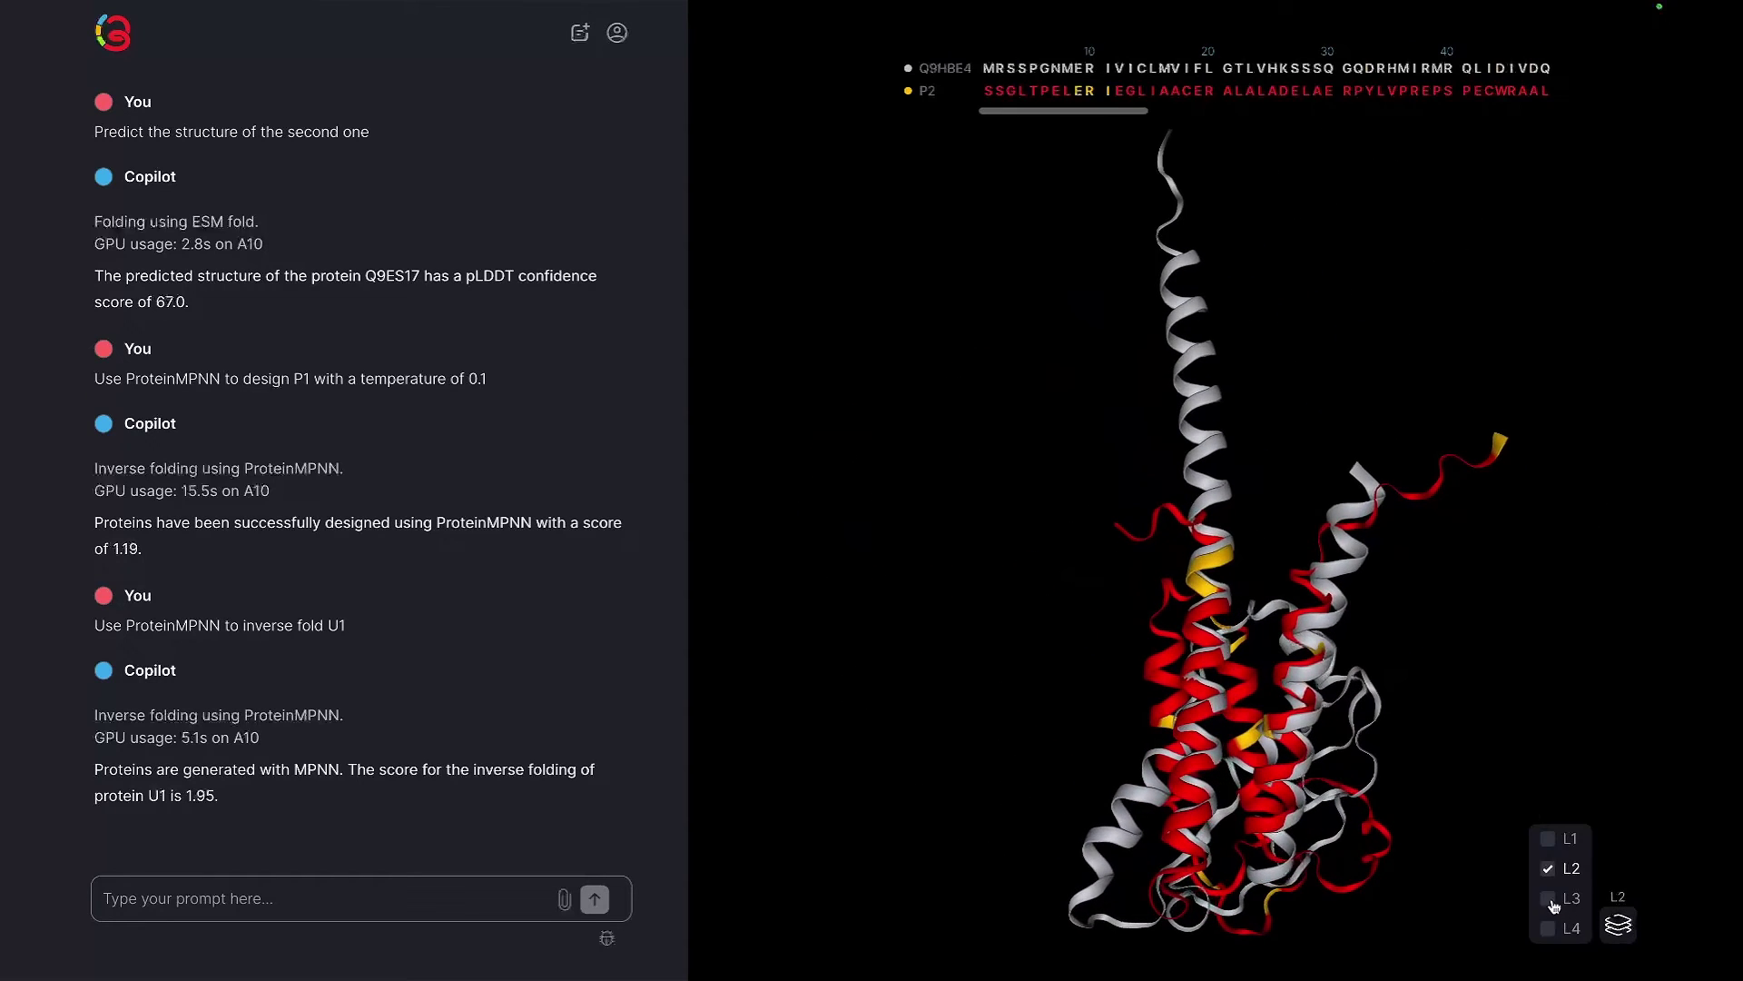
{"action": "left_click", "coordinate": [1551, 886]}
{"action": "left_click", "coordinate": [1624, 926]}
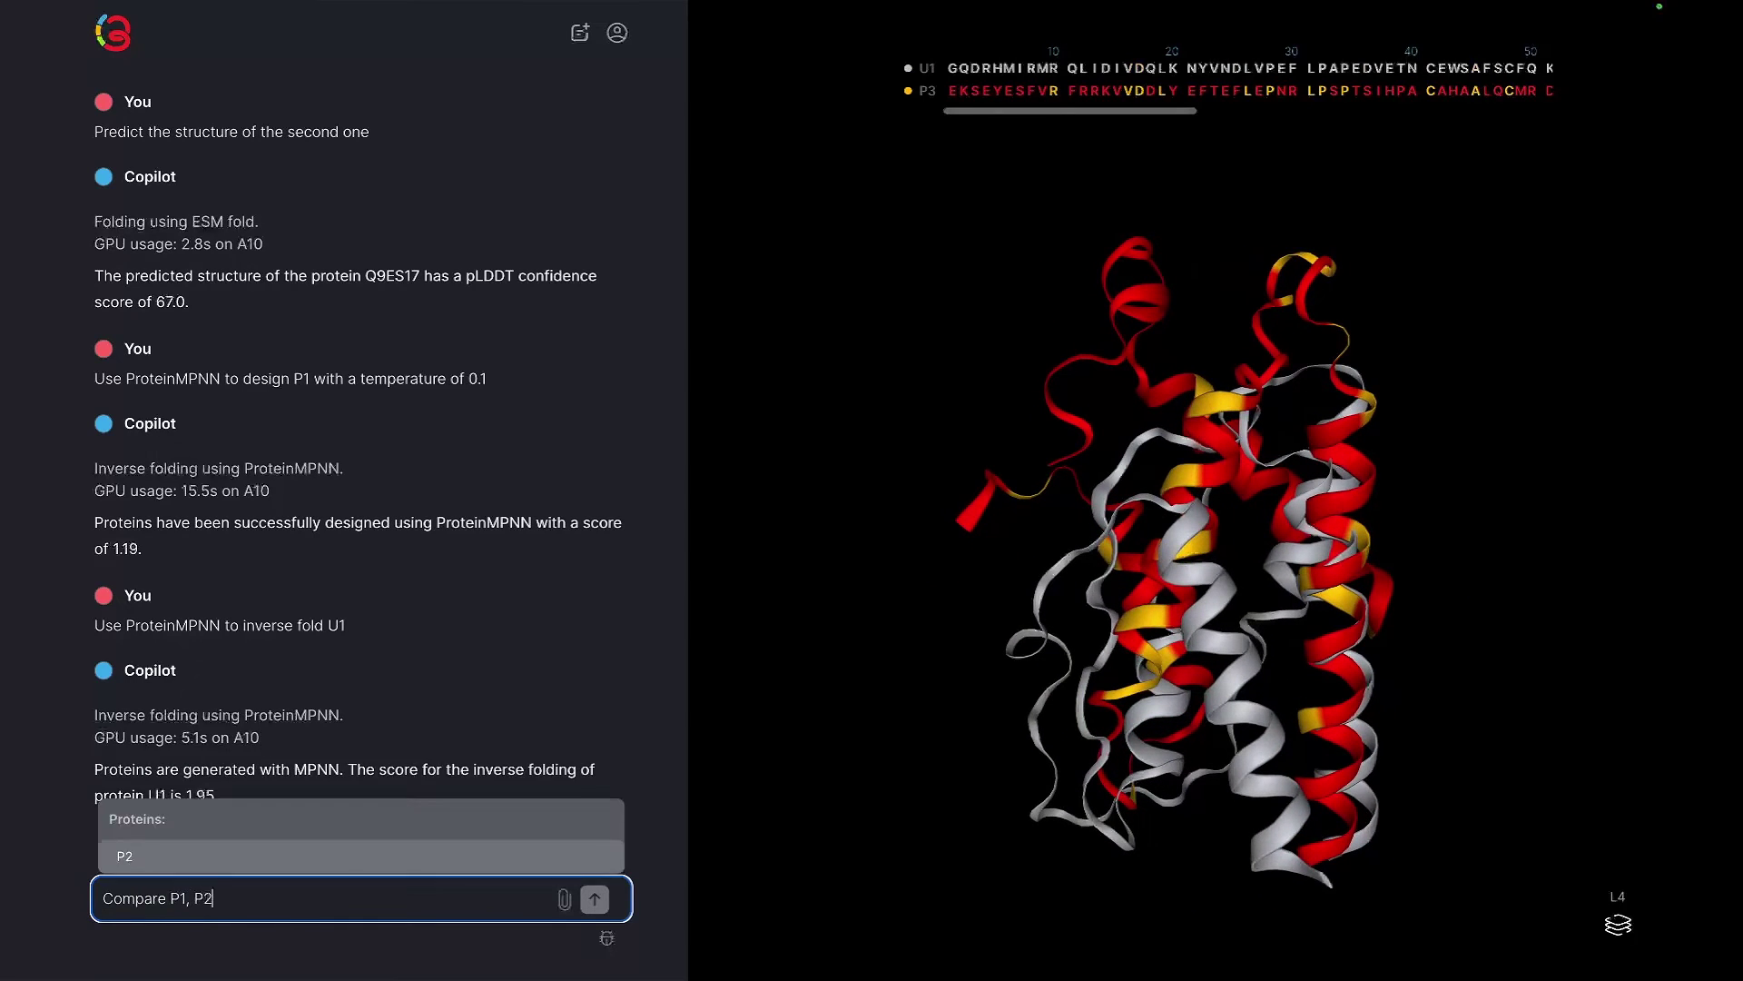
Compare P1, P2 and P3, reviewing the overlay and table of TM-scores 1.00, 0.41 and 0.32
{"action": "key", "text": "Return"}
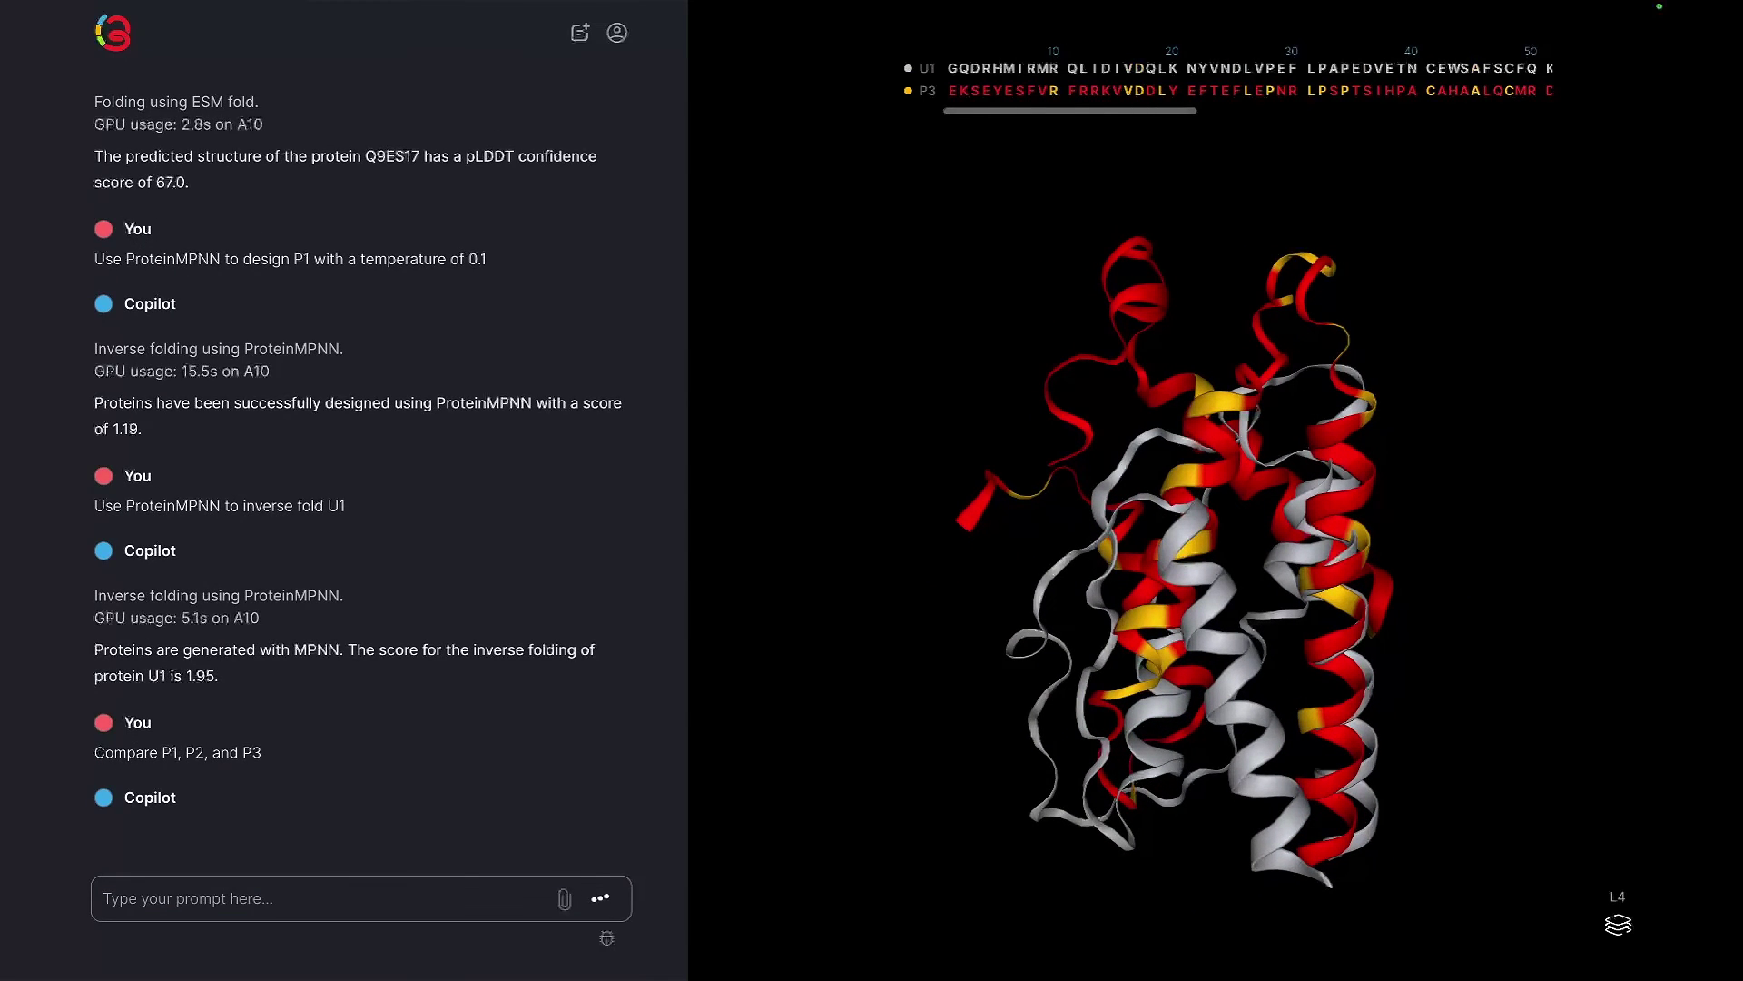
{"action": "left_click", "coordinate": [450, 905]}
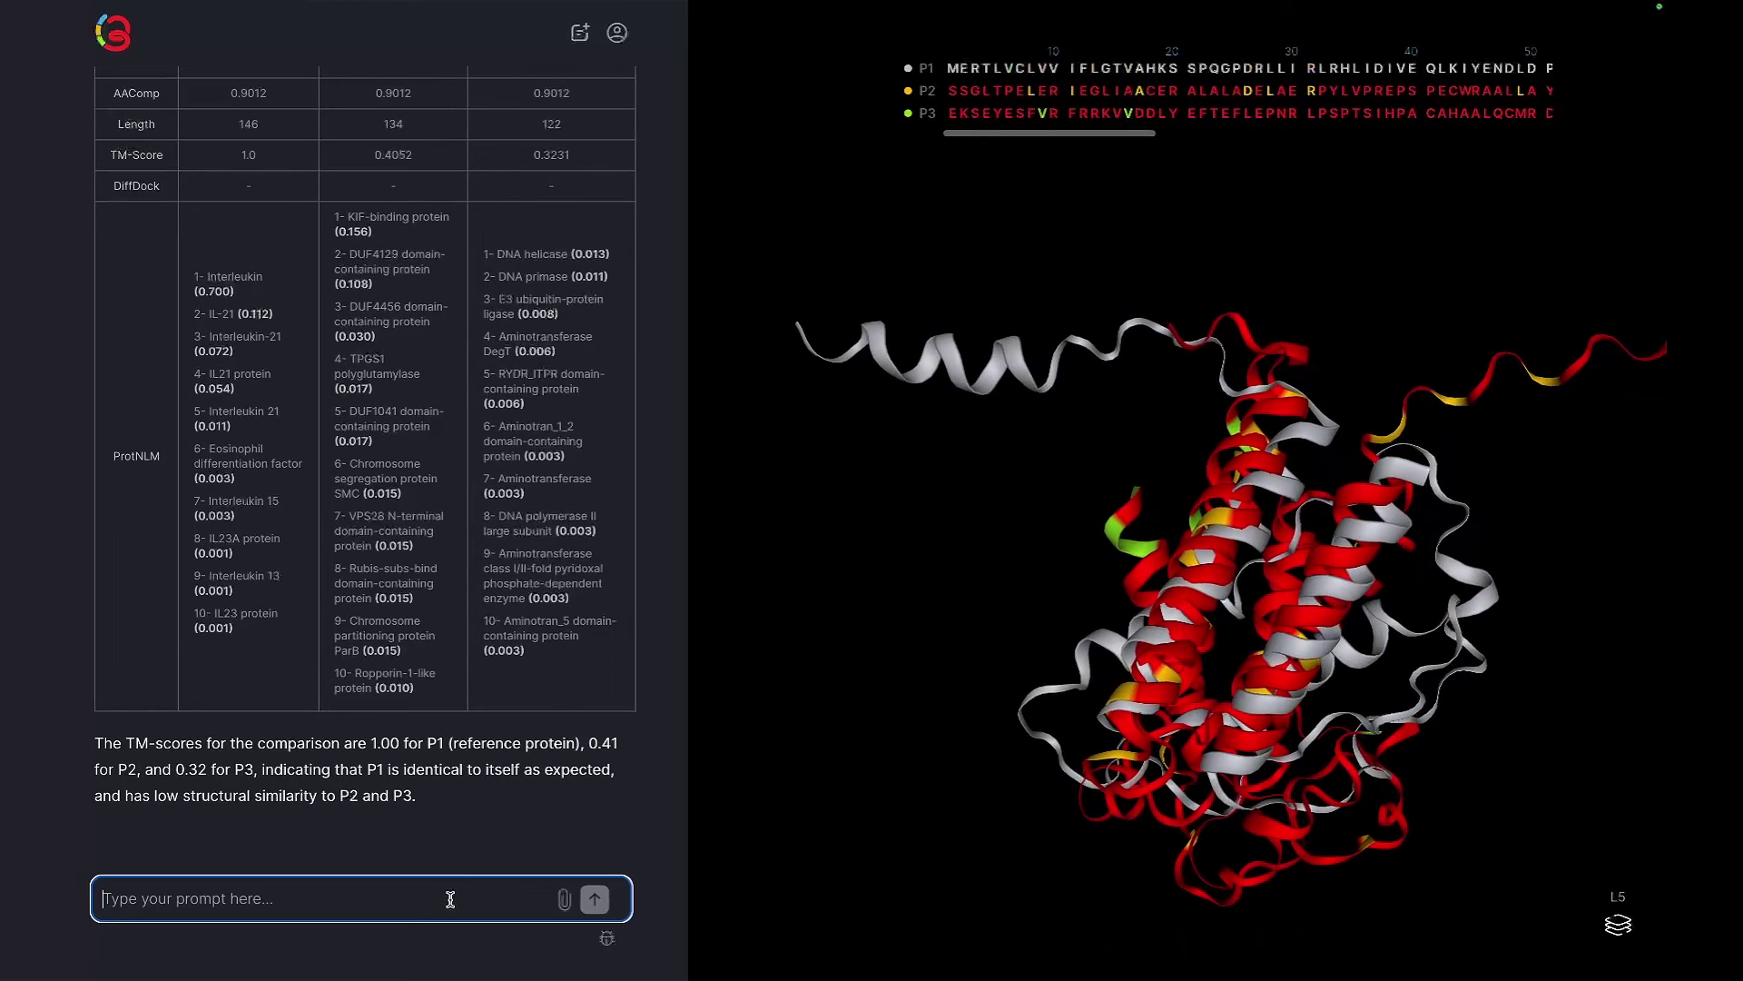
{"action": "left_click_drag", "start_coordinate": [958, 824], "coordinate": [836, 672]}
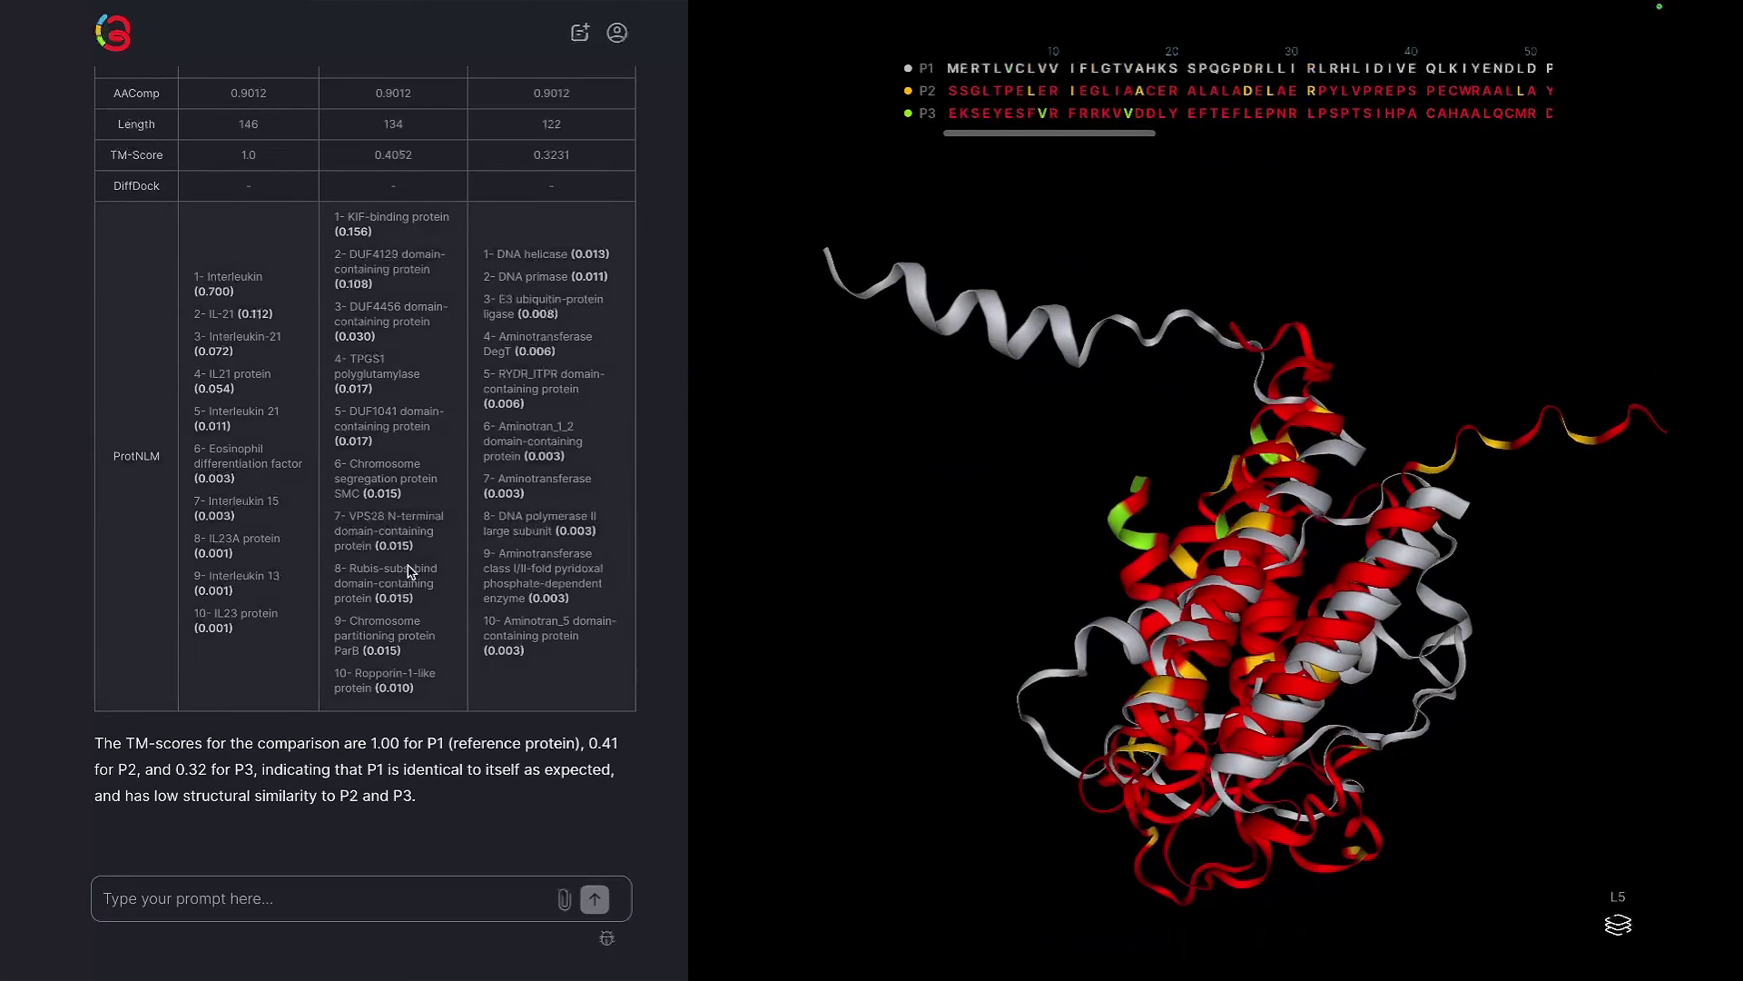
{"action": "scroll", "coordinate": [409, 572], "scroll_direction": "up", "scroll_amount": 3}
{"action": "scroll", "coordinate": [409, 572], "scroll_direction": "up", "scroll_amount": 2}
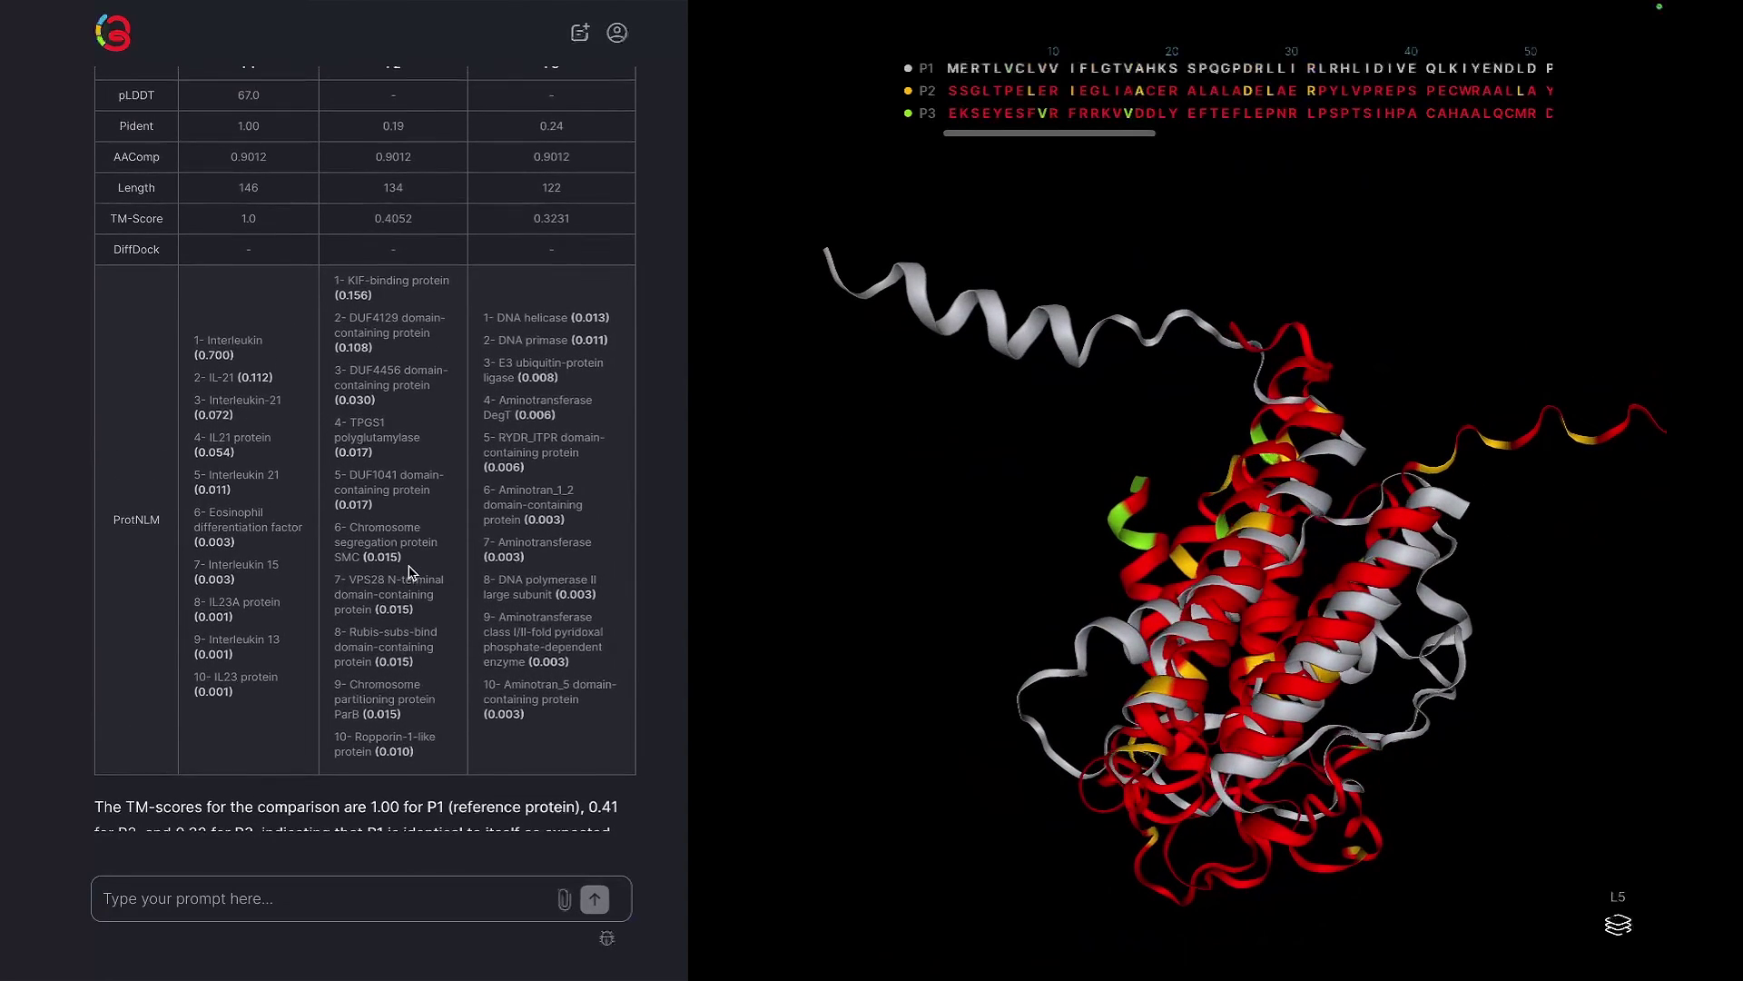
{"action": "scroll", "coordinate": [411, 572], "scroll_direction": "up", "scroll_amount": 1}
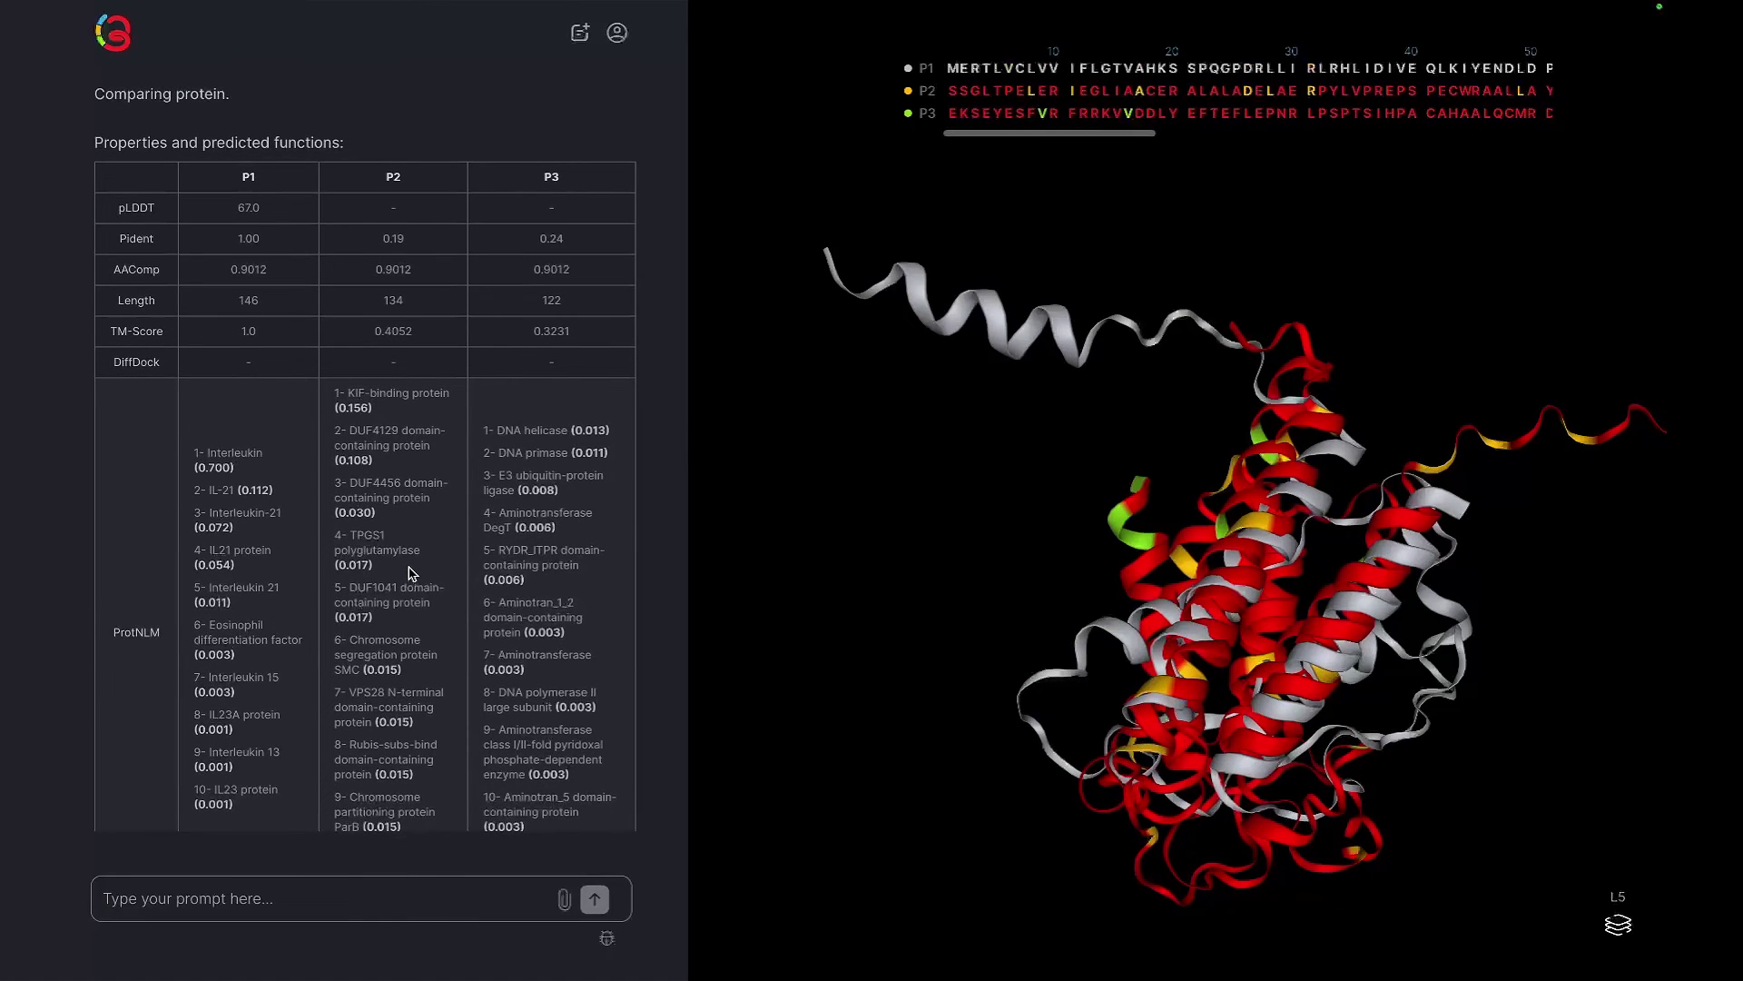
{"action": "scroll", "coordinate": [409, 572], "scroll_direction": "down", "scroll_amount": 4}
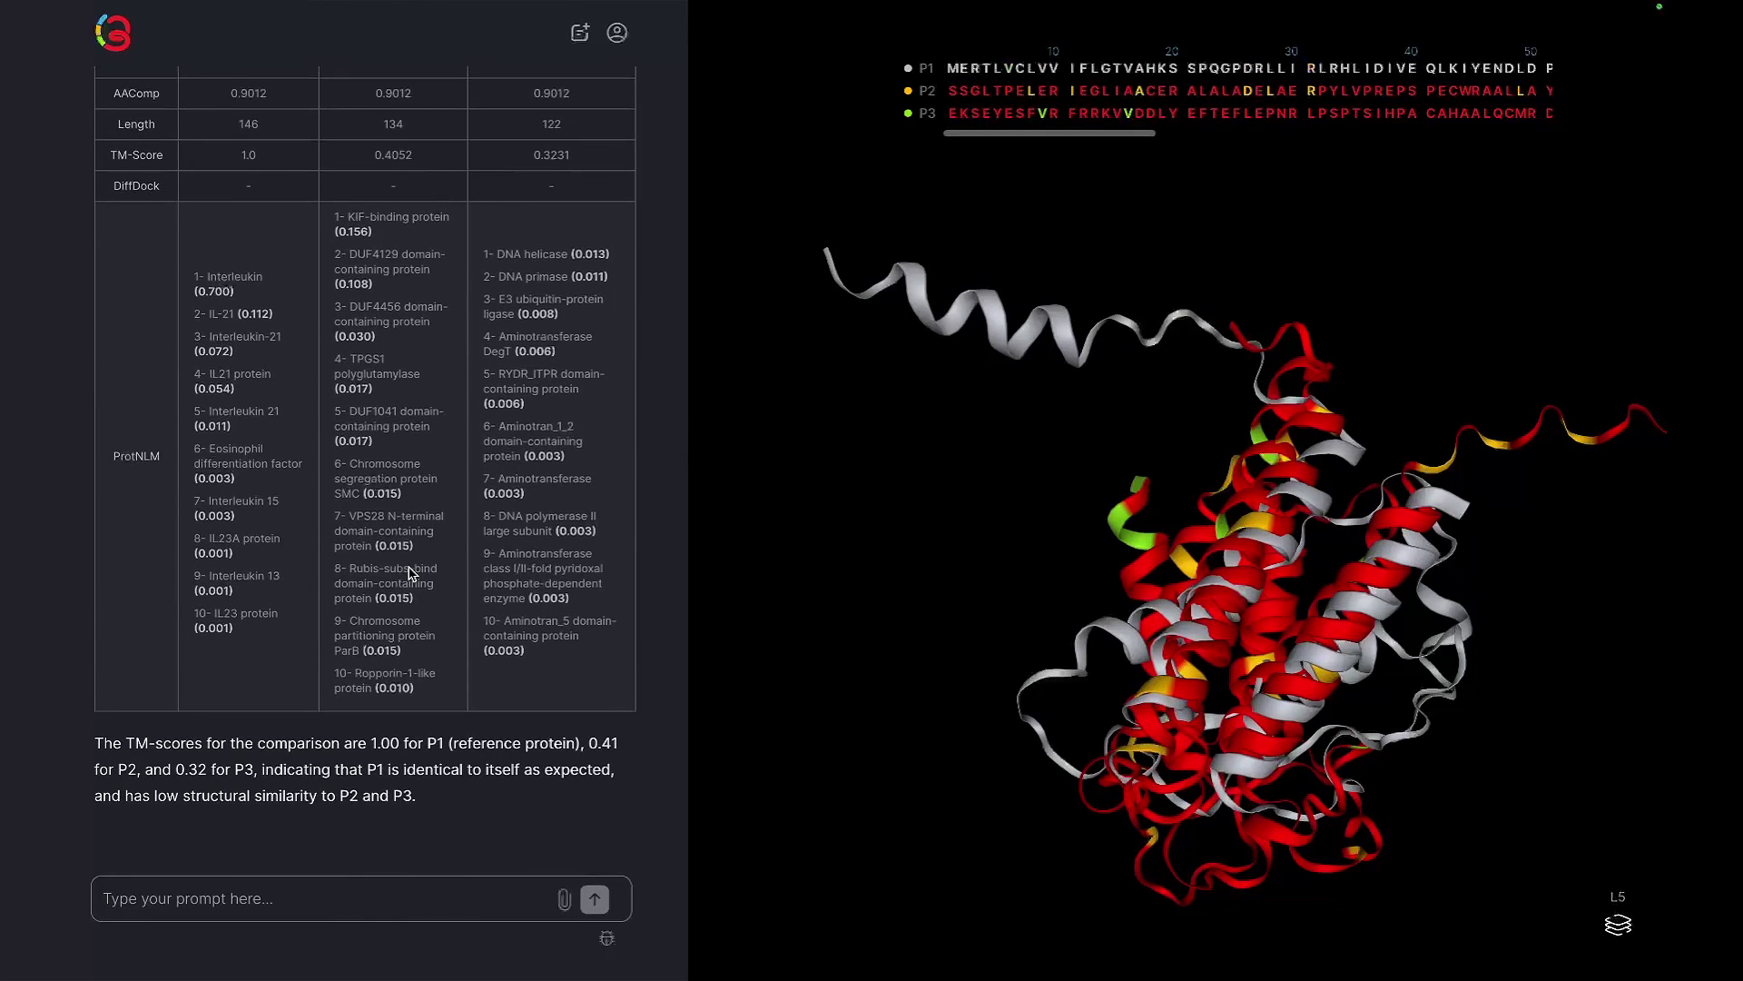
Send an 'Export all' request to export all session data
{"action": "left_click", "coordinate": [315, 898]}
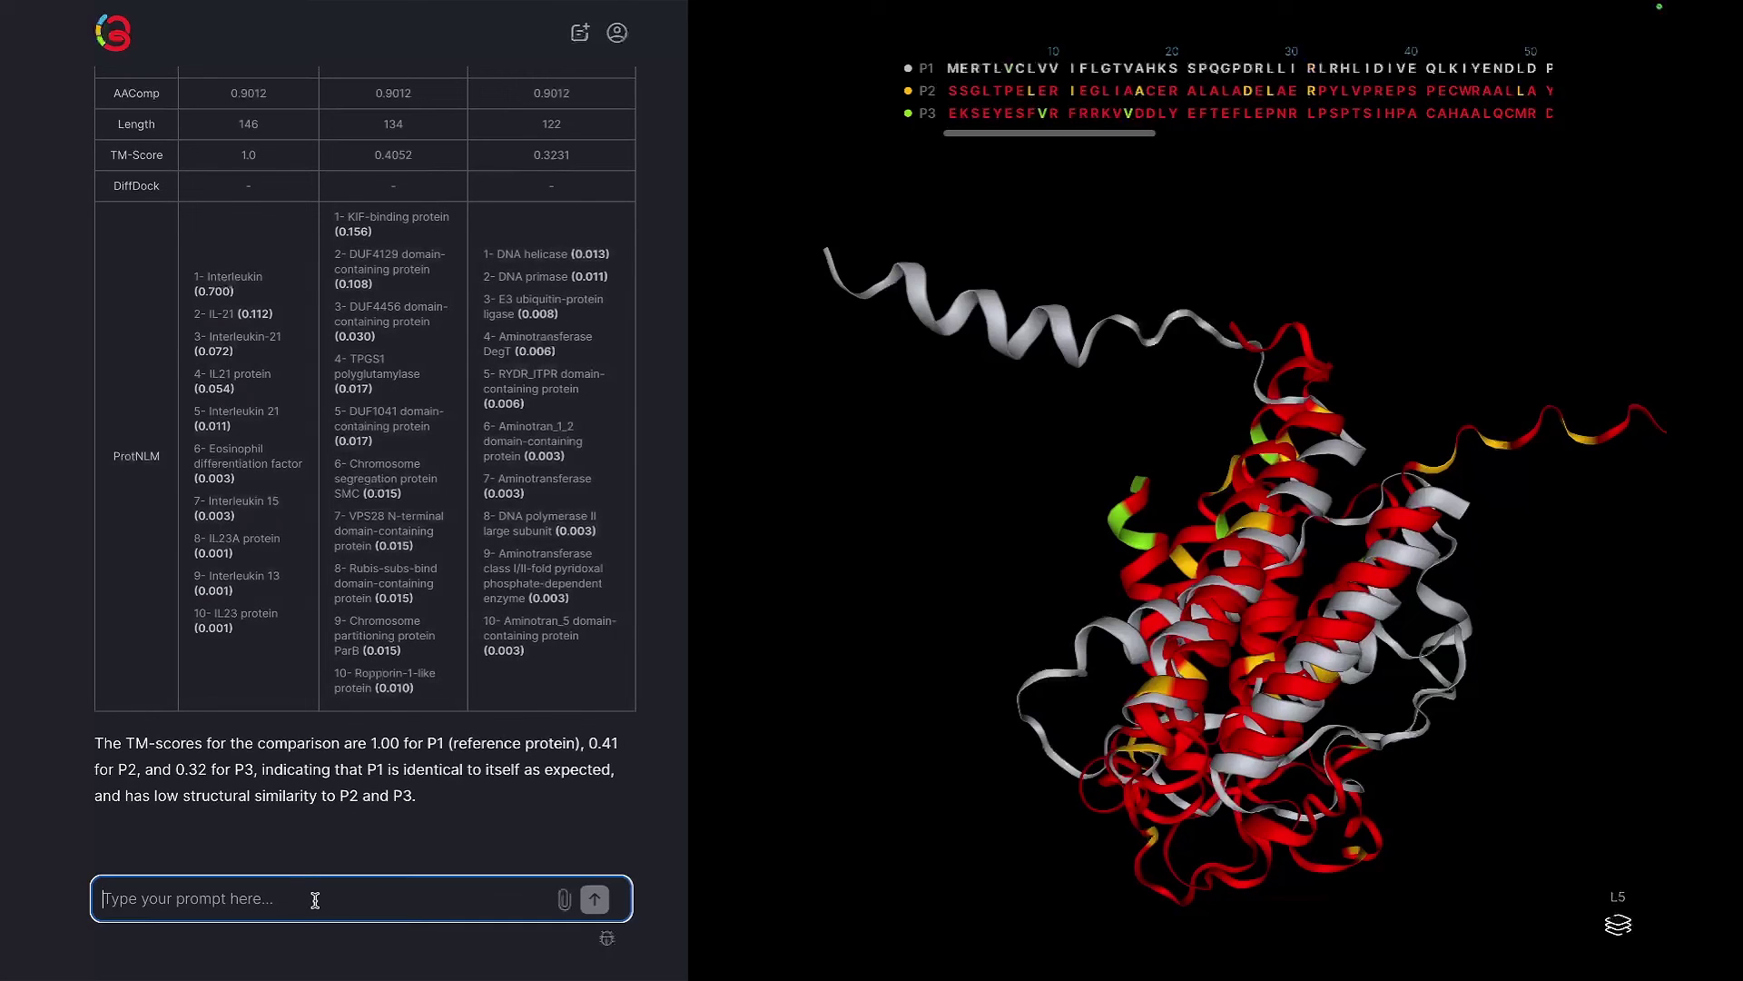
{"action": "type", "text": "Export all"}
{"action": "key", "text": "Return"}
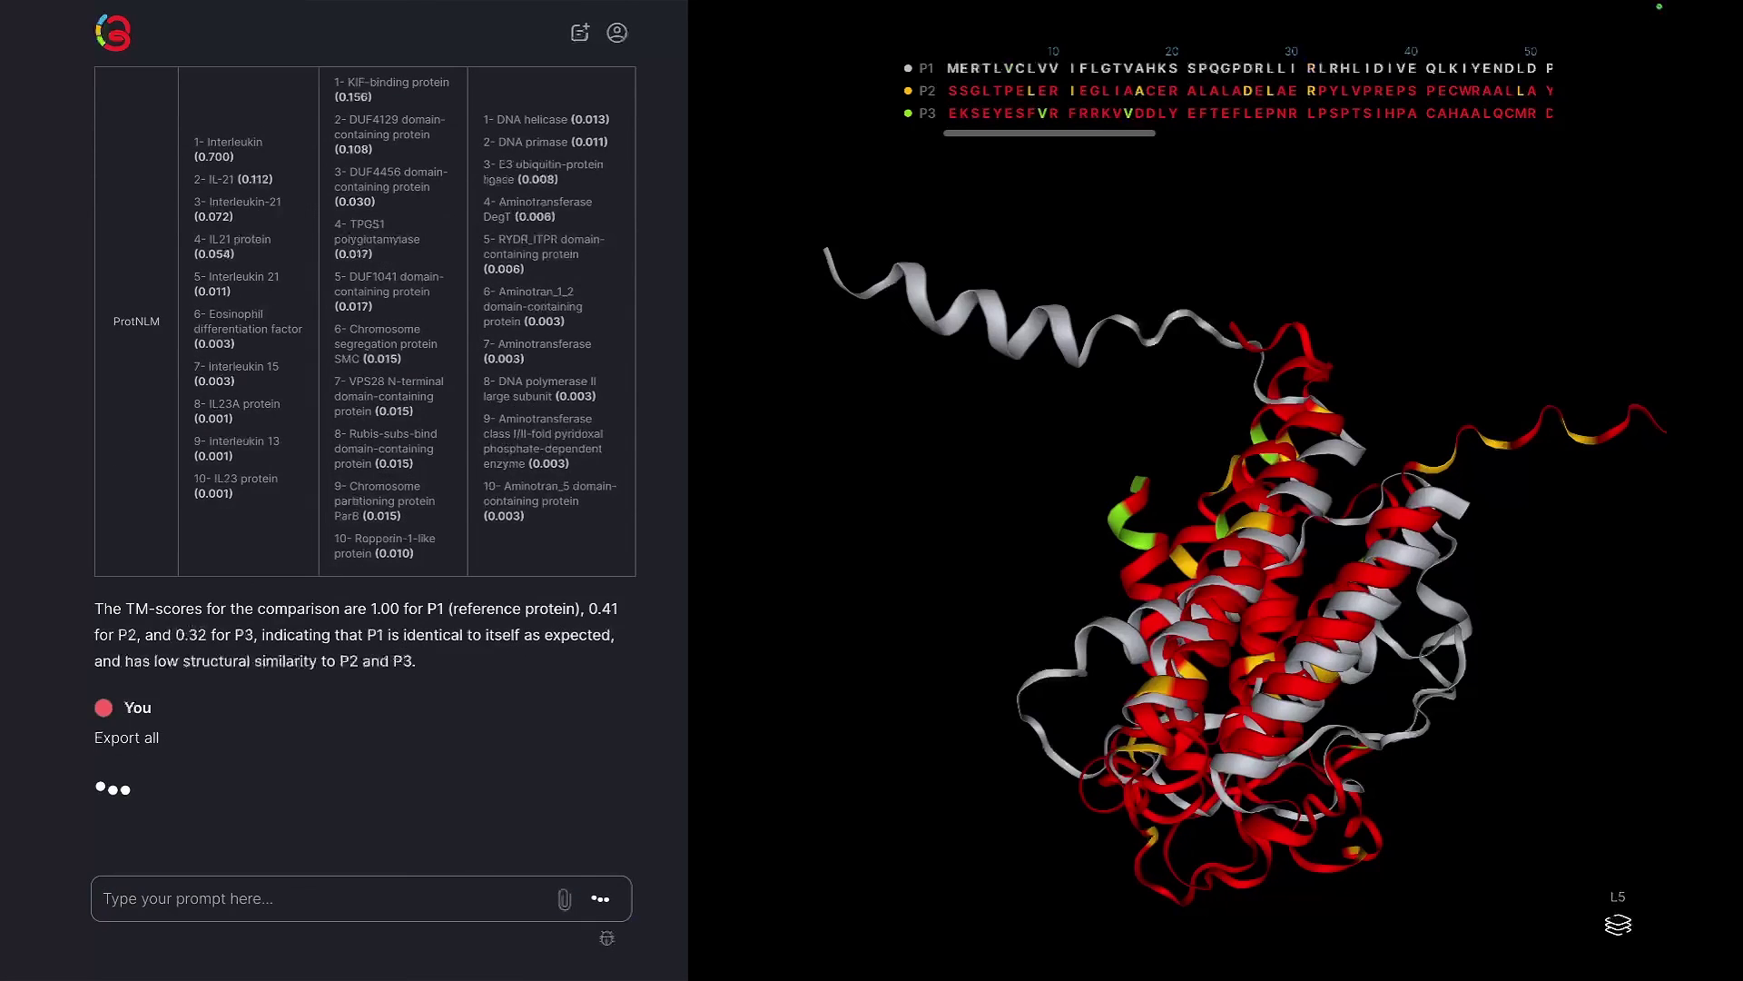